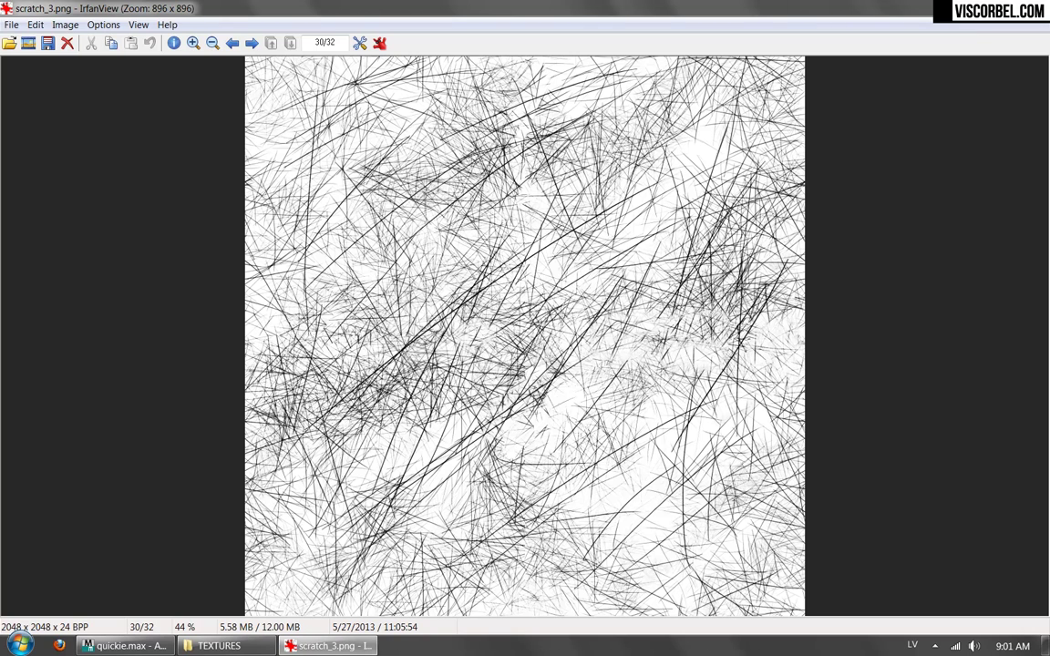
# - Switch to 3ds Max and load scratch_3.png as a Bitmap in the Bump slot of the testmat material
pyautogui.press('Escape')
pyautogui.hotkey('alt', 'Tab')
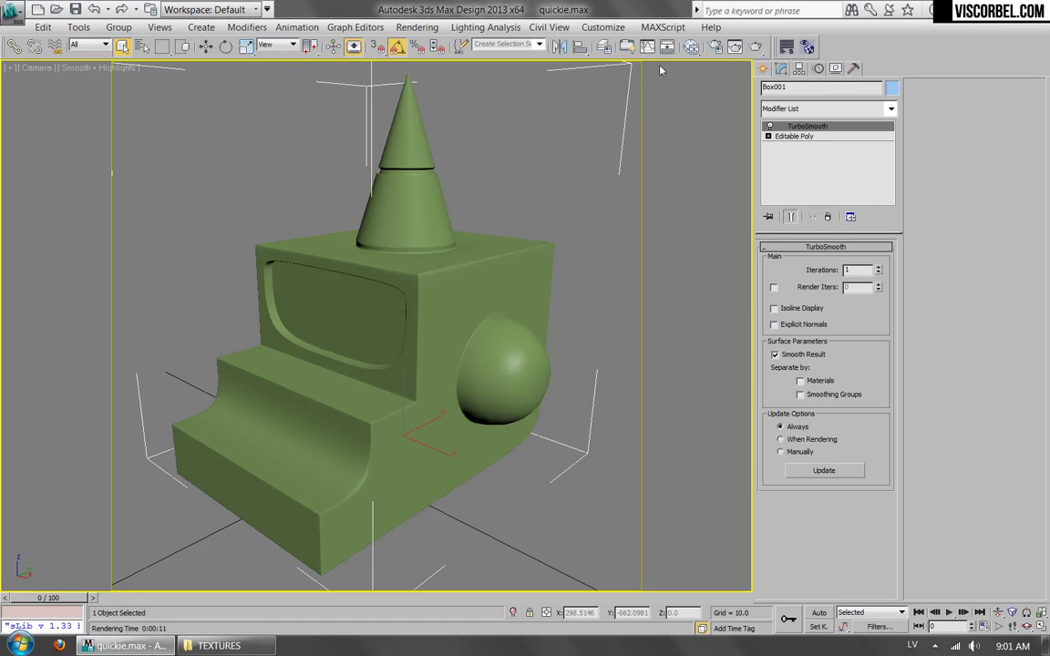
pyautogui.click(693, 49)
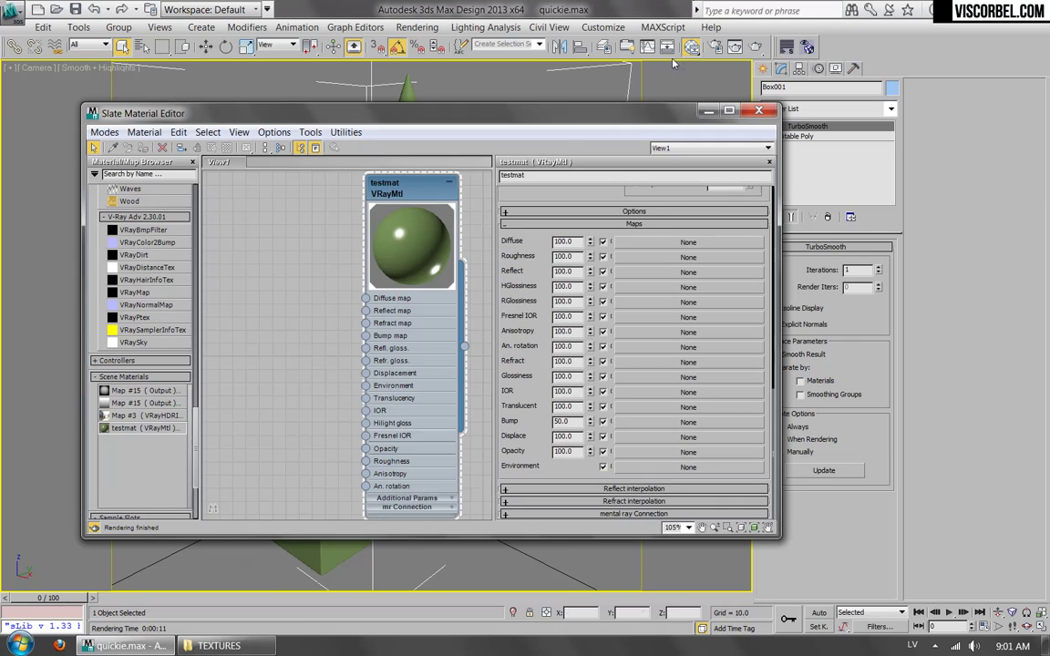
pyautogui.click(636, 425)
pyautogui.doubleClick(460, 179)
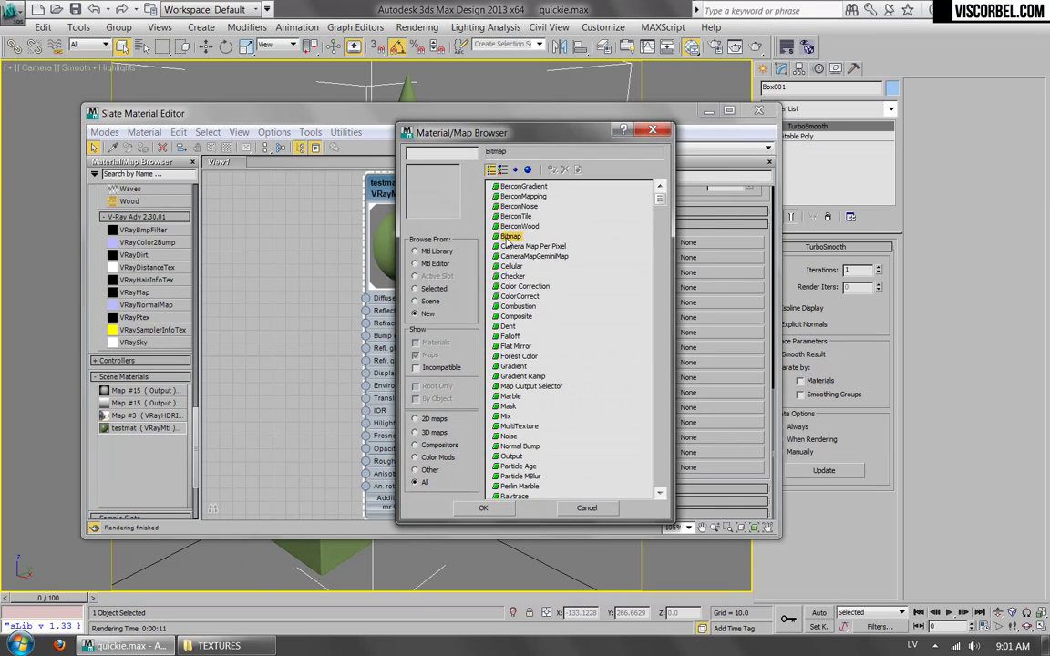
pyautogui.doubleClick(471, 345)
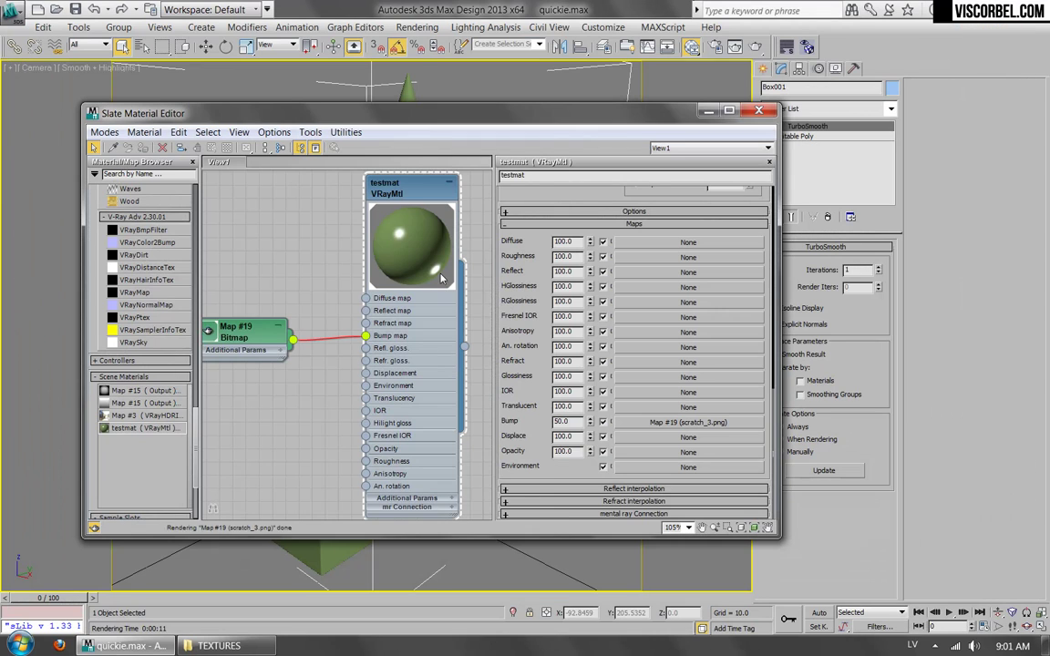
# - Enlarge the scratch bitmap node's preview and display the map on the model in the viewport
pyautogui.click(209, 334)
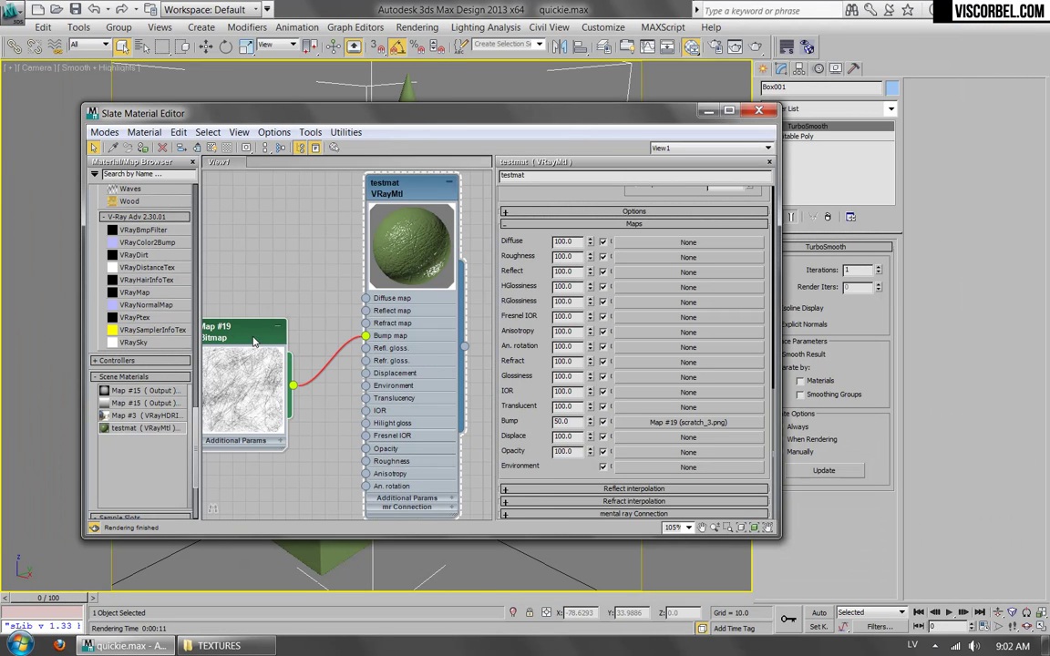
pyautogui.rightClick(255, 333)
pyautogui.click(307, 151)
pyautogui.moveTo(407, 122); pyautogui.dragTo(656, 144)
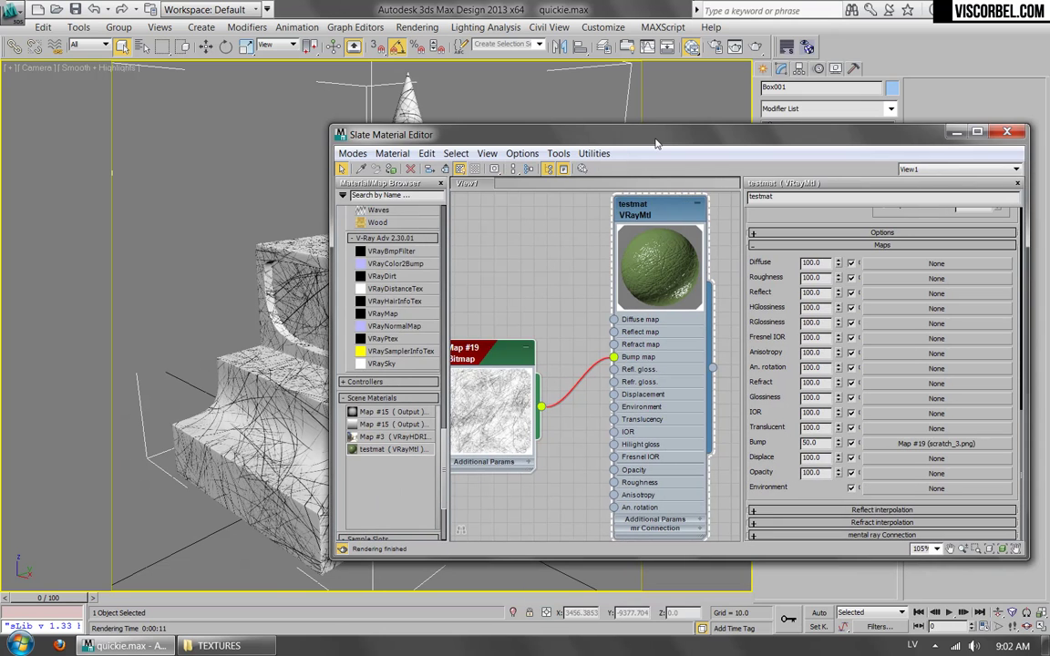
# - Render the camera view to check the scratch bump, and move the material editor clear of the model
pyautogui.click(770, 46)
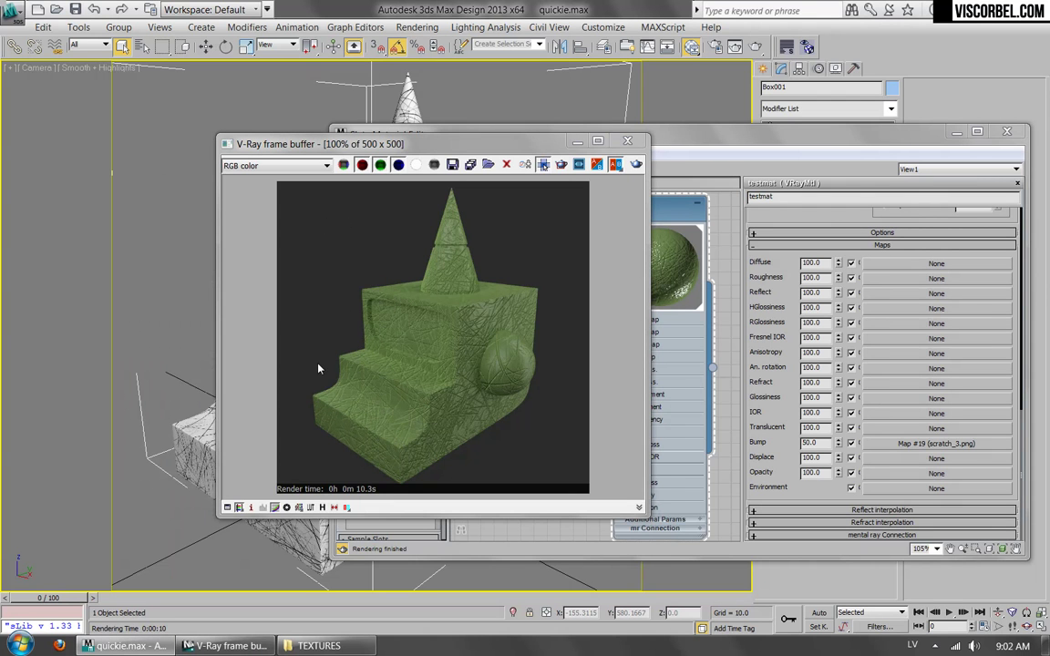
pyautogui.click(627, 141)
pyautogui.moveTo(743, 147); pyautogui.dragTo(513, 563)
pyautogui.click(611, 217)
pyautogui.click(498, 359)
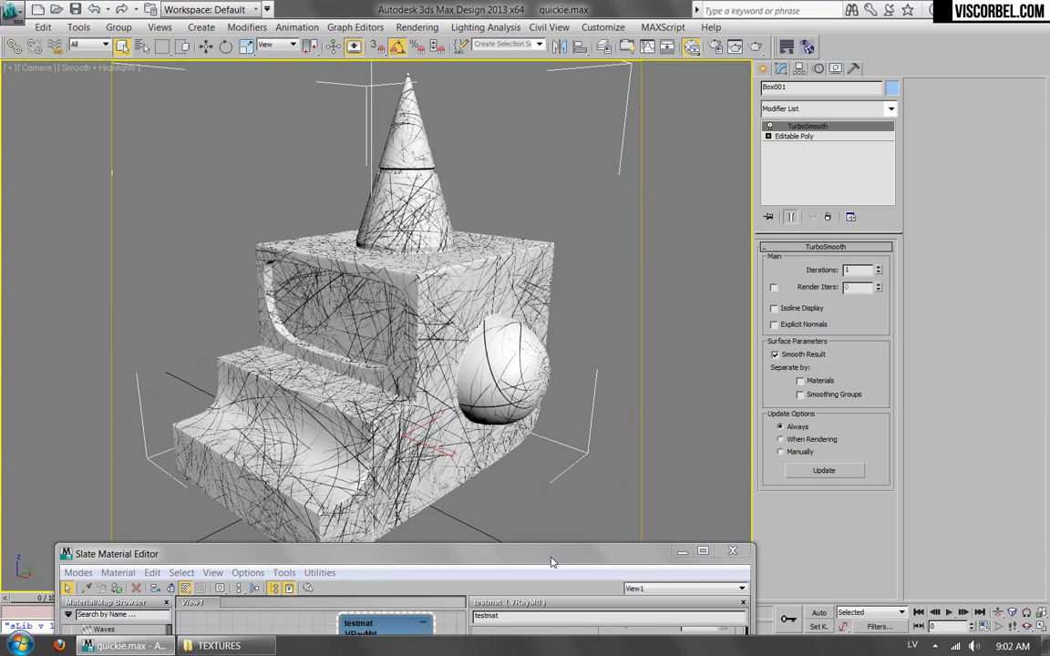
pyautogui.moveTo(551, 563); pyautogui.dragTo(581, 533)
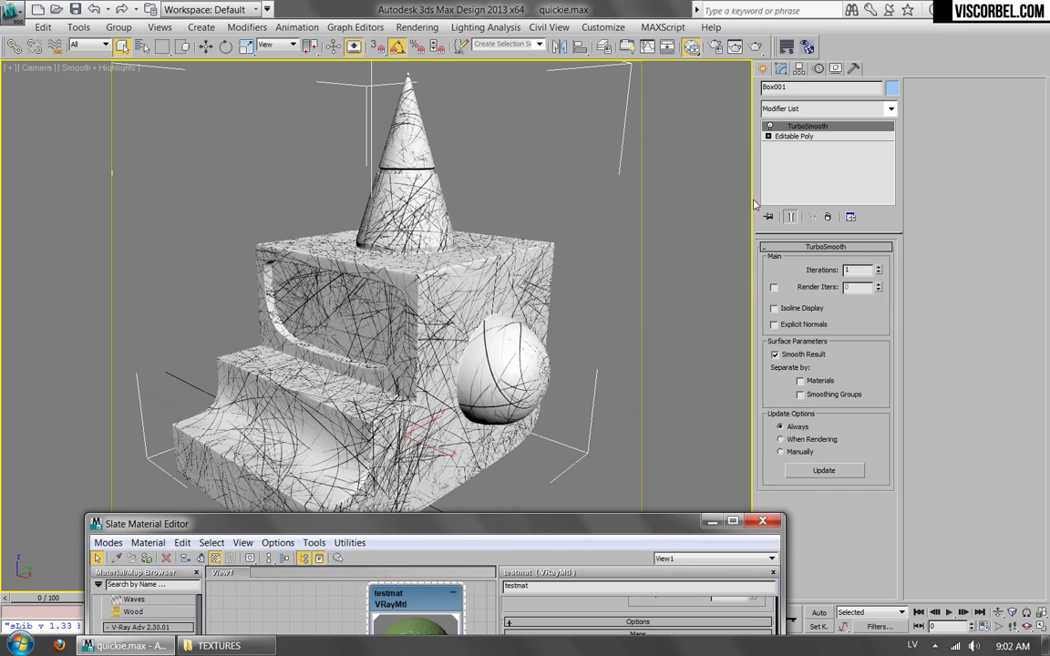
# - Add a Tension modifier above TurboSmooth on the model and turn on its vertex color display
pyautogui.click(814, 113)
pyautogui.scroll(-15, 825, 383)
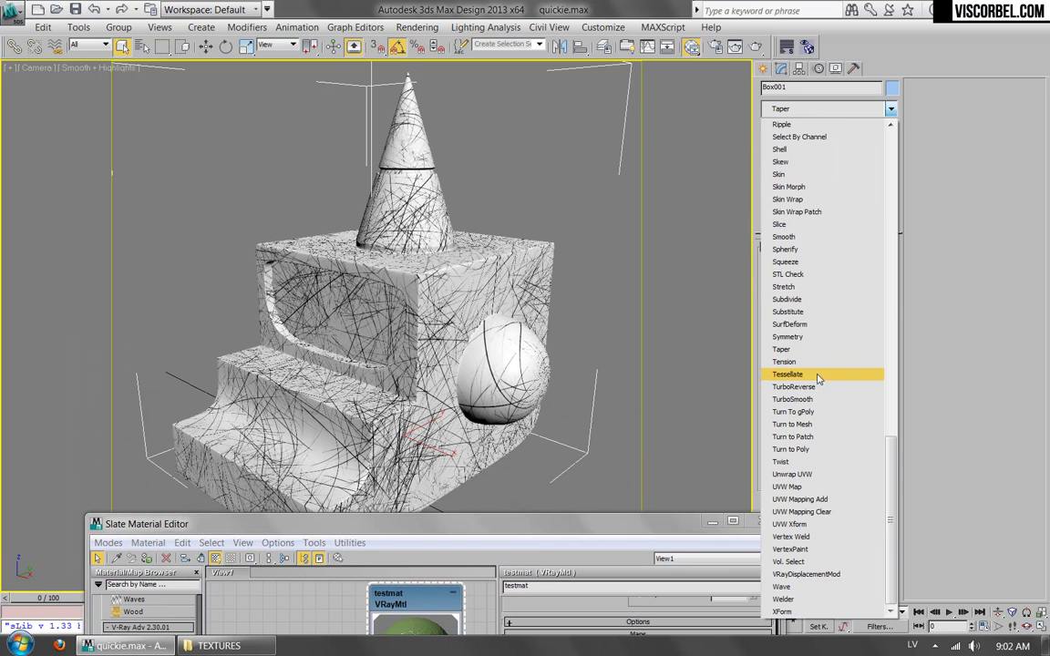
pyautogui.click(804, 363)
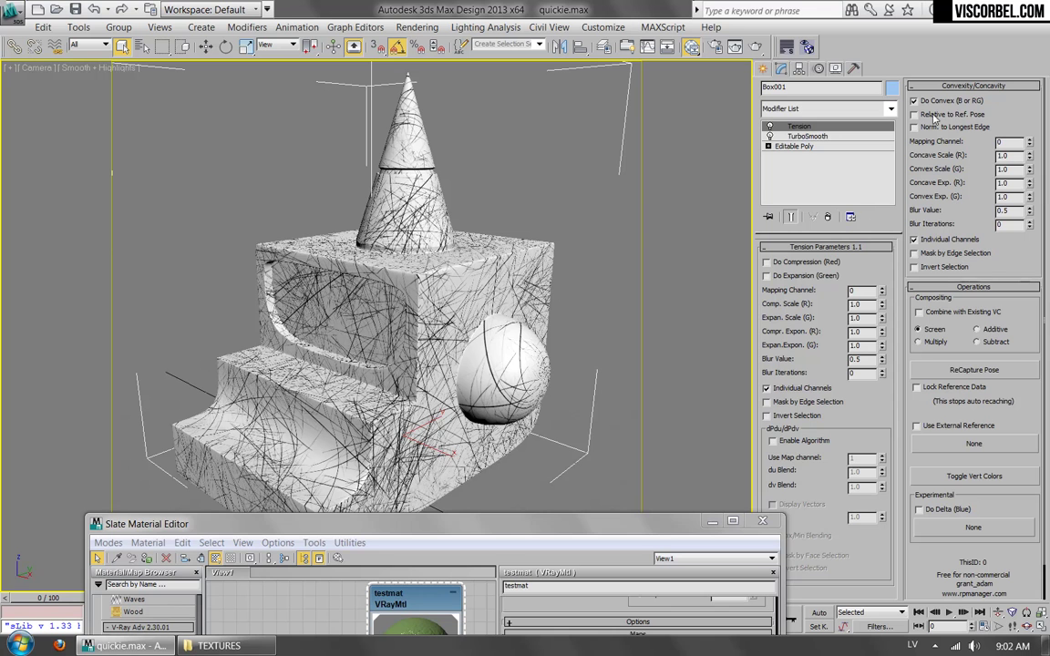
pyautogui.click(981, 481)
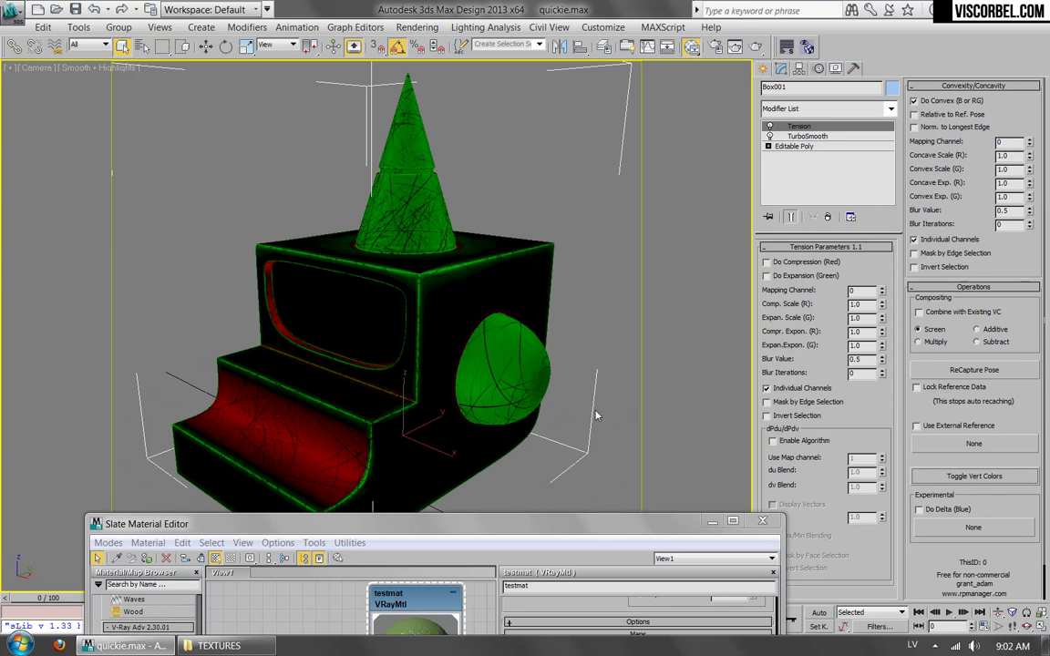
pyautogui.moveTo(602, 528); pyautogui.dragTo(612, 584)
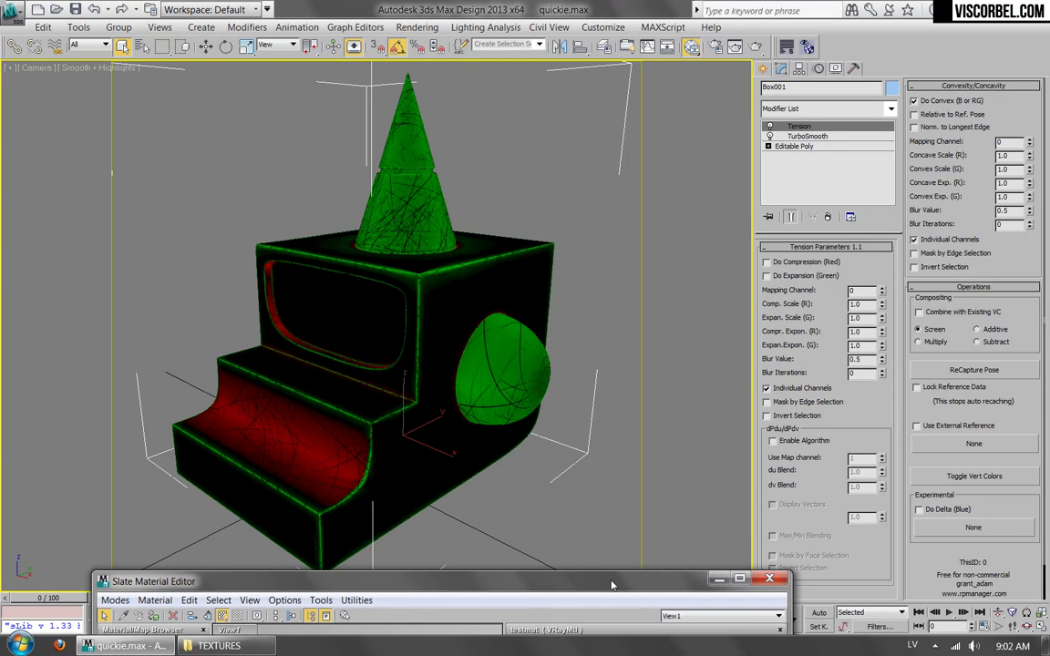
# - In the Tension modifier's convexity settings, set Concave Scale to 0, Blur Iterations to 50, Convex Exp. to 2.0 and Convex Scale to 5.0
pyautogui.rightClick(1030, 157)
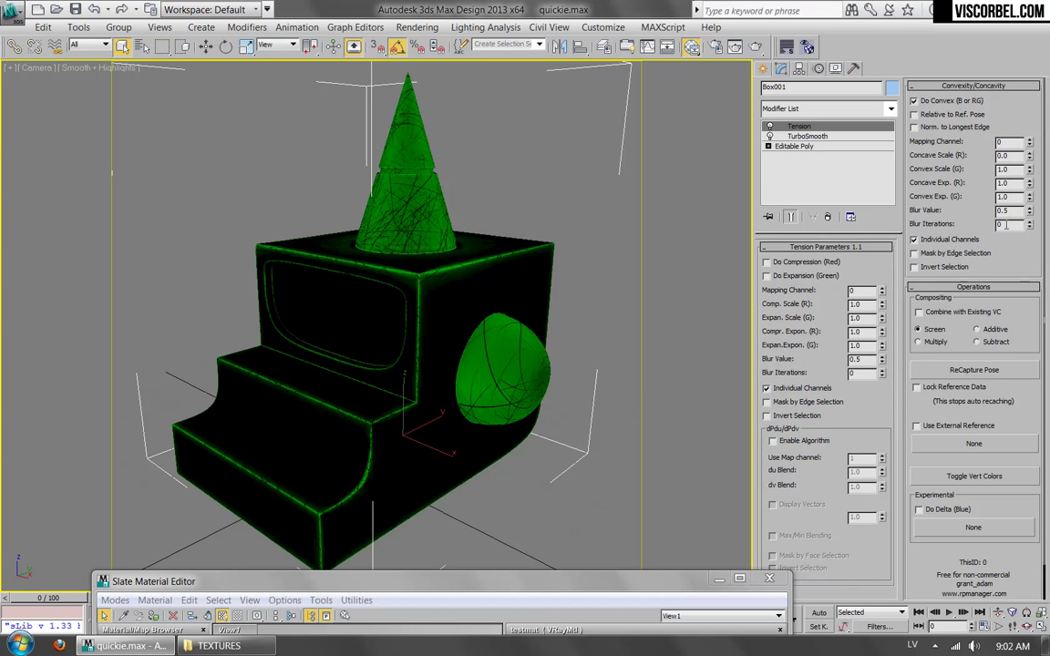
pyautogui.write('20')
pyautogui.press('Return')
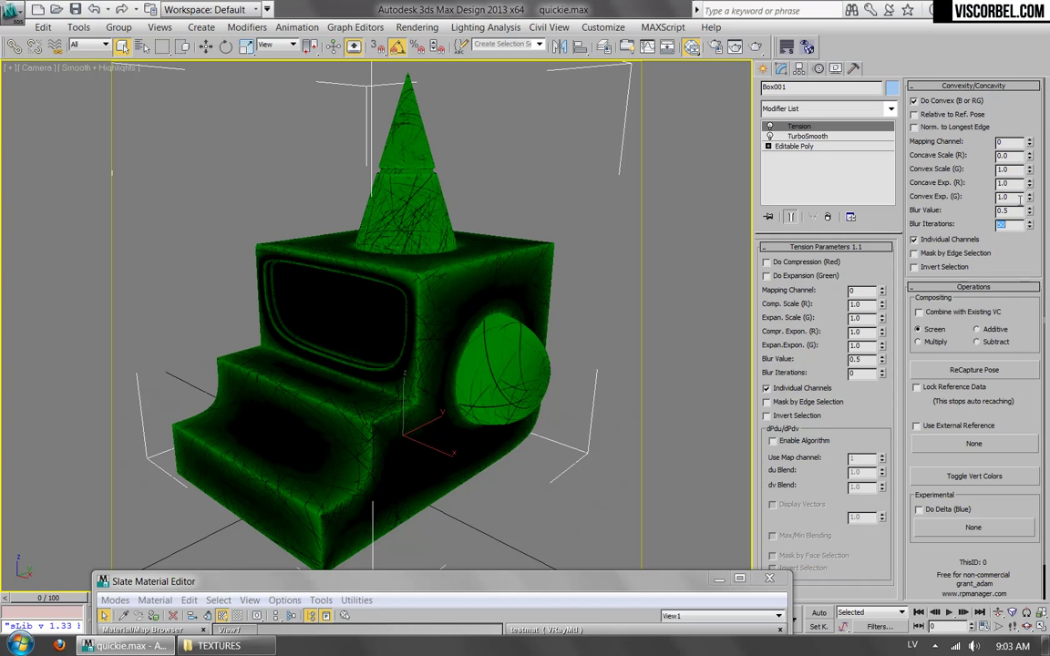
pyautogui.press('Return')
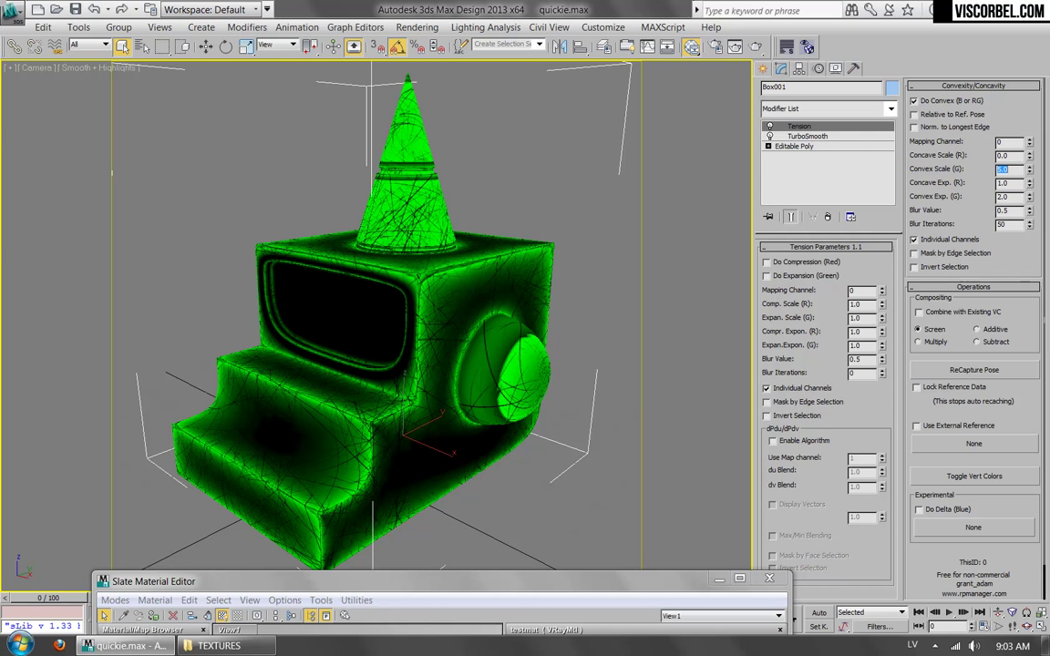
# - Insert a Mix map between the scratch bitmap and testmat's Bump map, with the bitmap feeding Color 2
pyautogui.moveTo(595, 586); pyautogui.dragTo(594, 138)
pyautogui.moveTo(304, 314); pyautogui.dragTo(326, 324, button='middle')
pyautogui.moveTo(278, 363); pyautogui.dragTo(249, 352)
pyautogui.moveTo(306, 282); pyautogui.dragTo(264, 330, button='middle')
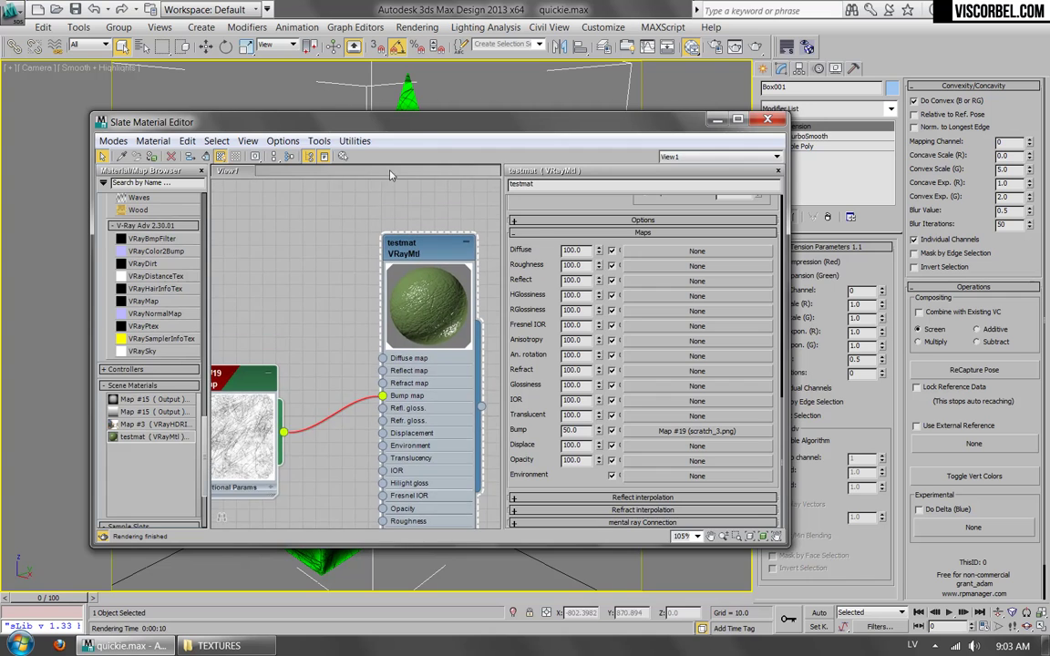
pyautogui.moveTo(431, 128); pyautogui.dragTo(514, 114)
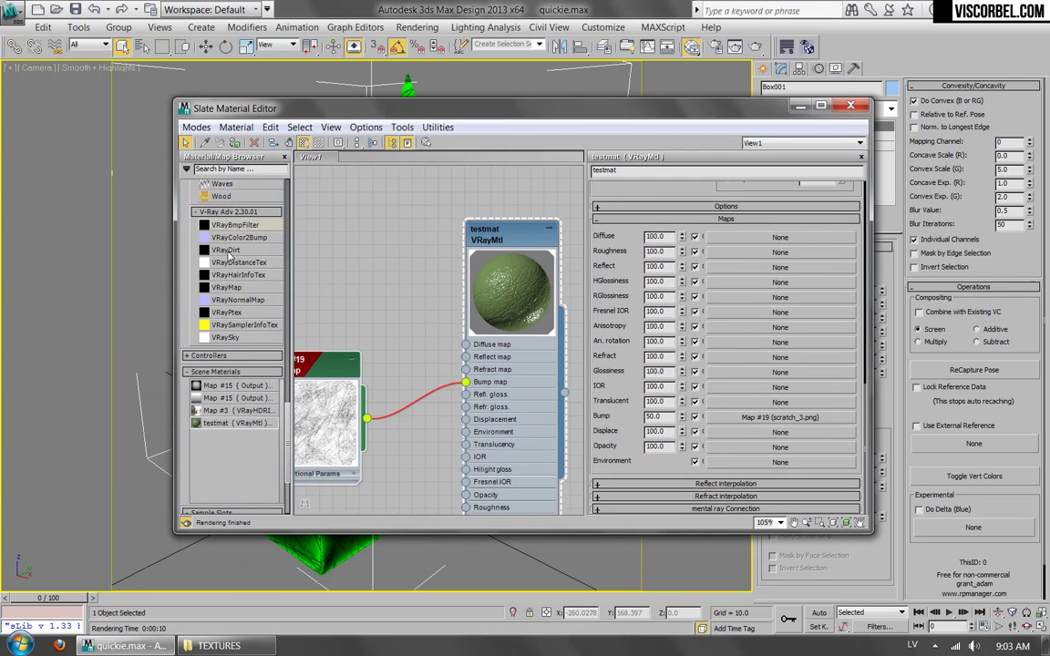
pyautogui.scroll(10, 287, 446)
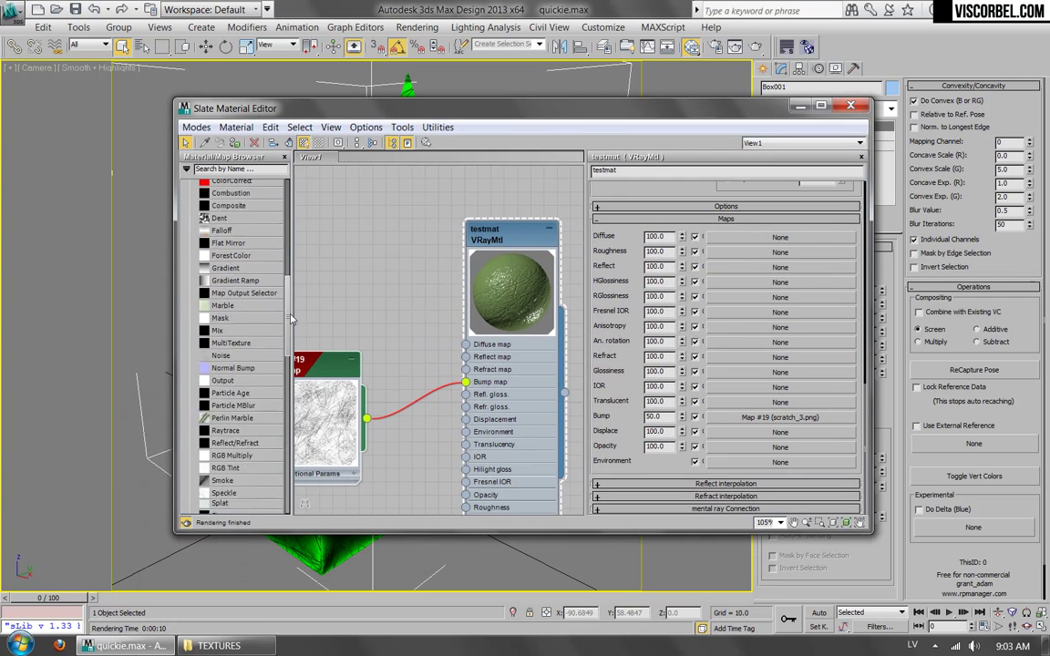
pyautogui.moveTo(422, 370); pyautogui.dragTo(420, 403)
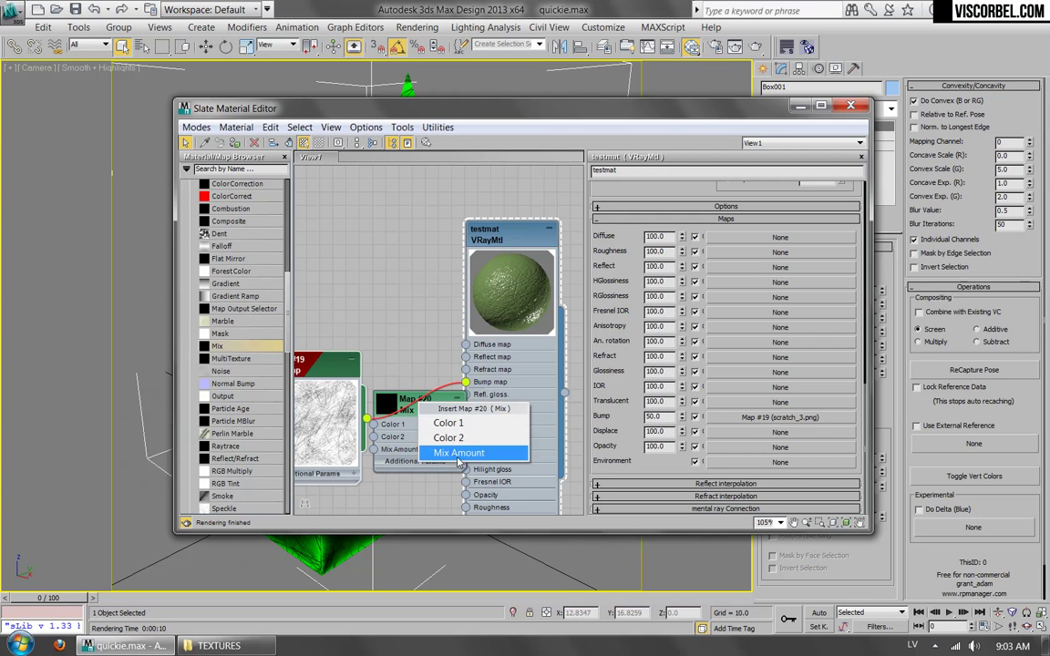
pyautogui.click(447, 437)
pyautogui.moveTo(407, 350); pyautogui.dragTo(459, 292, button='middle')
pyautogui.moveTo(392, 305); pyautogui.dragTo(313, 292)
pyautogui.moveTo(463, 340); pyautogui.dragTo(442, 329)
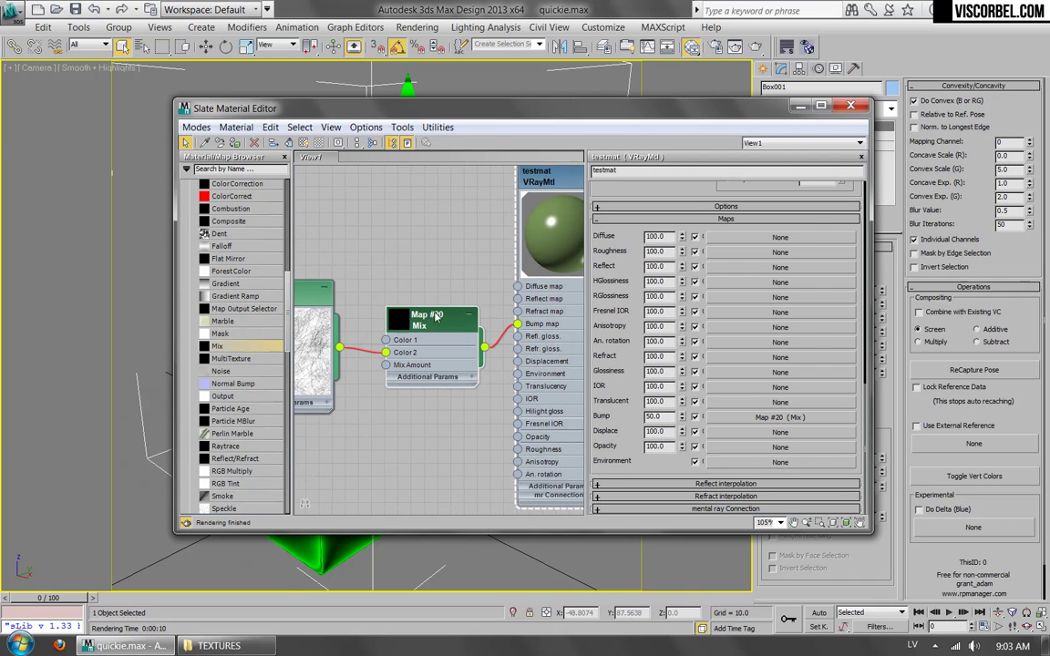
# - Assign a Vertex Color map to the Mix map's Mix Amount slot
pyautogui.moveTo(449, 108); pyautogui.dragTo(449, 509)
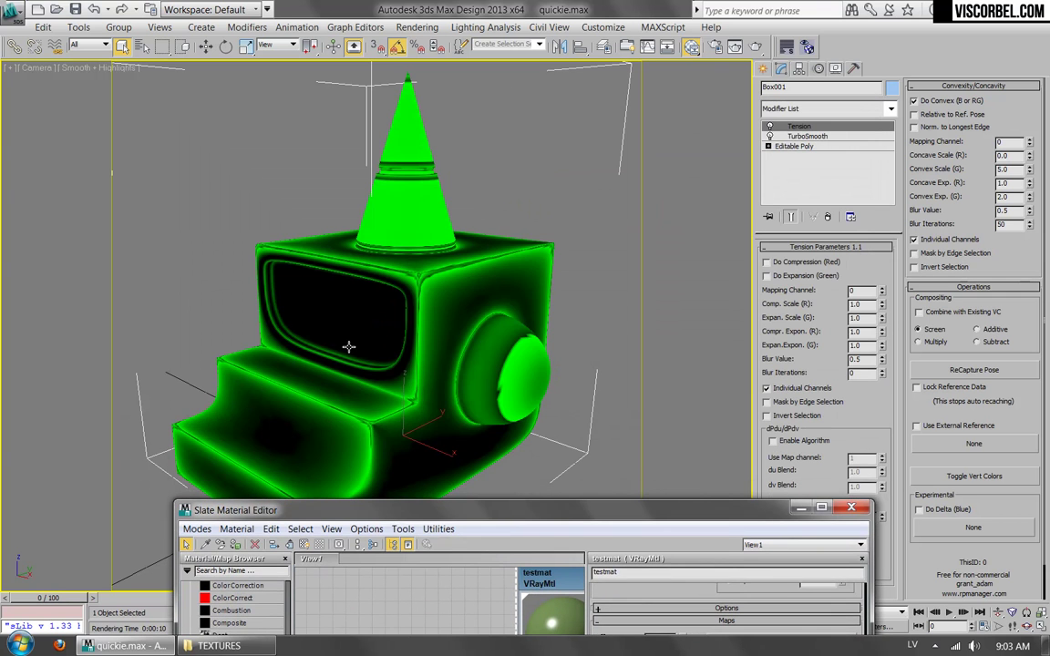
pyautogui.moveTo(452, 510); pyautogui.dragTo(565, 101)
pyautogui.doubleClick(515, 315)
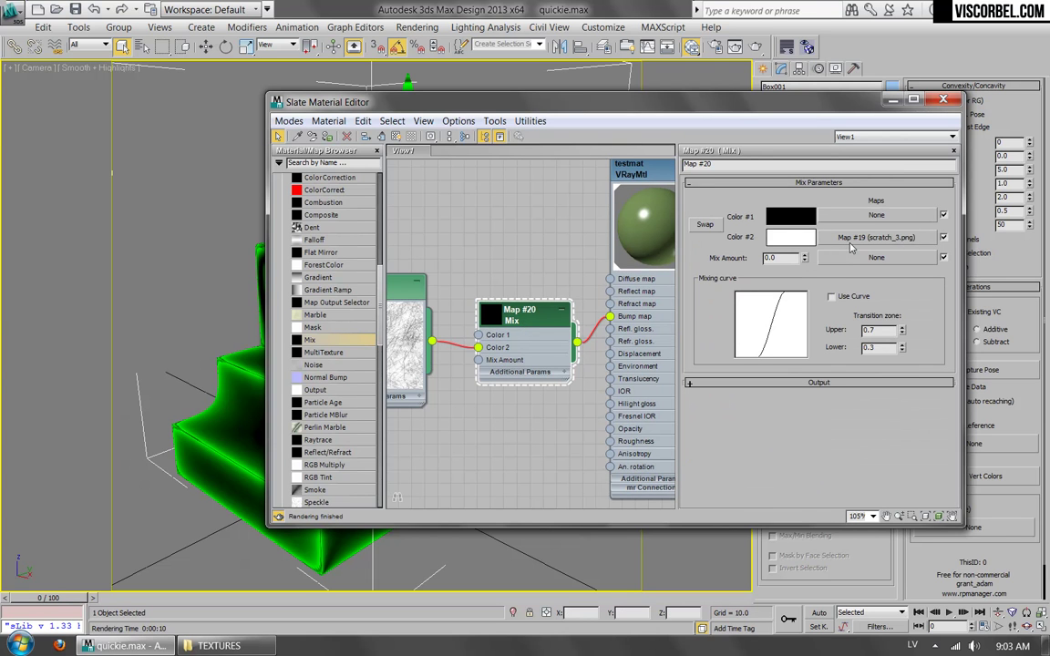
pyautogui.click(842, 261)
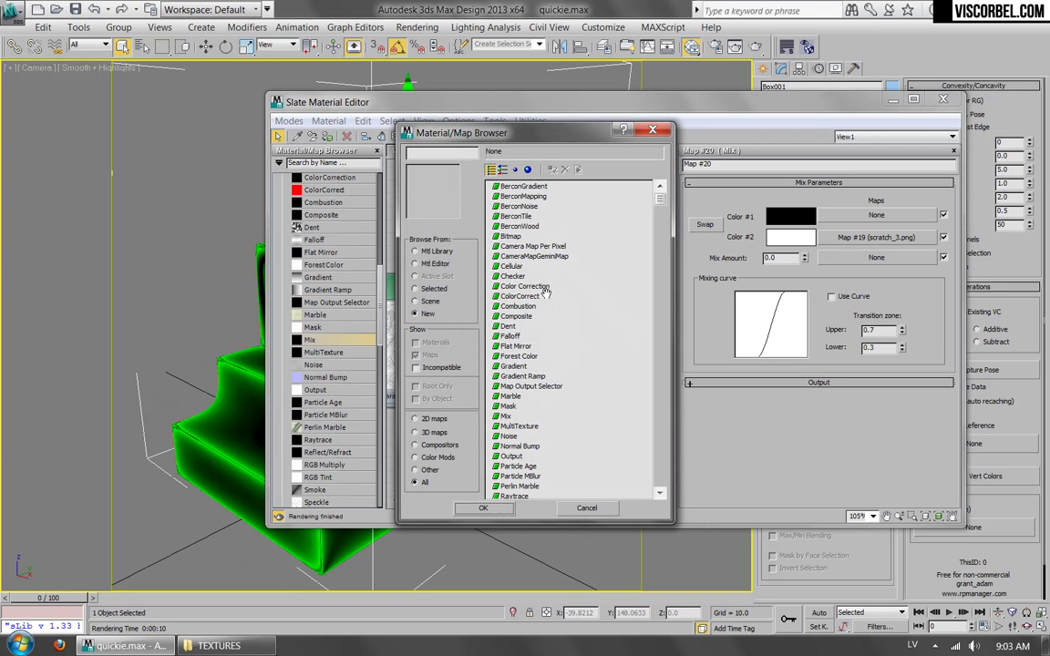
pyautogui.click(505, 367)
pyautogui.scroll(-7, 547, 365)
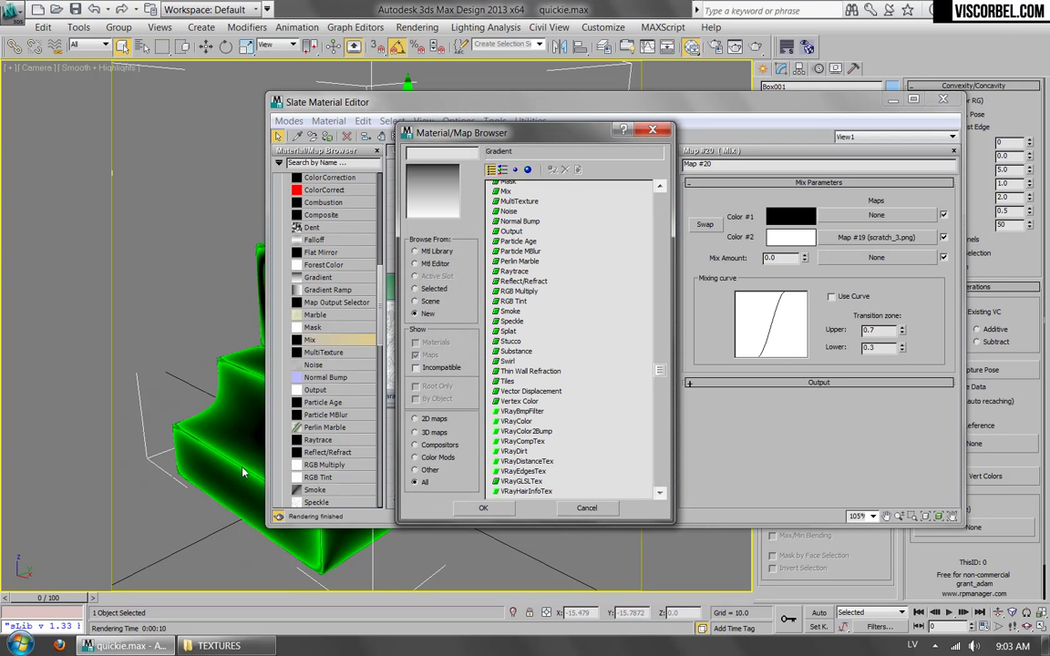
pyautogui.doubleClick(520, 401)
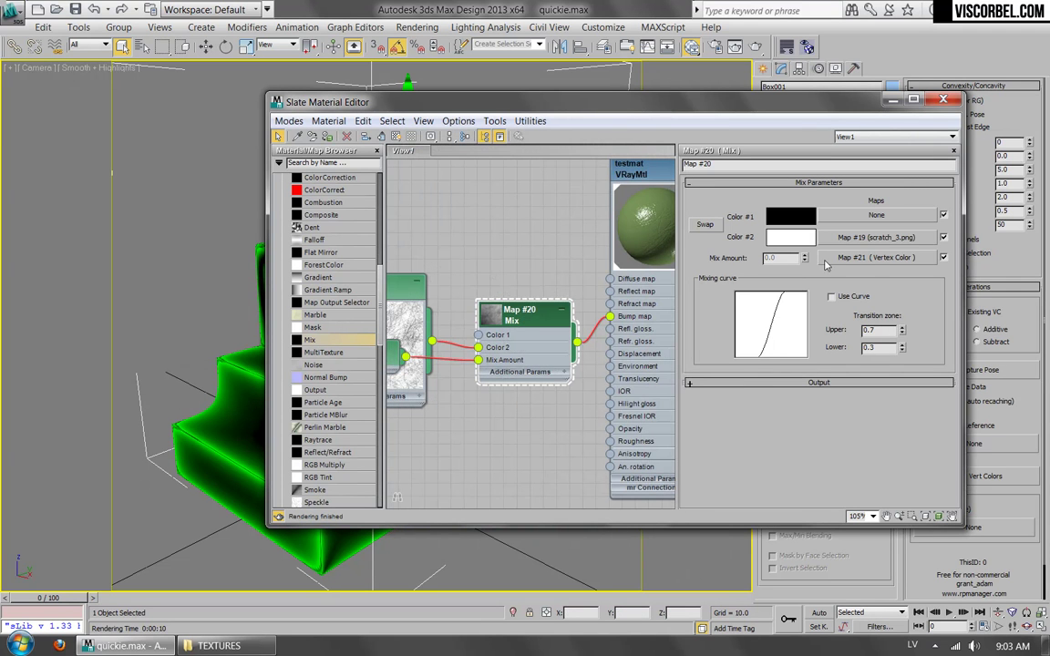
# - Set the Vertex Color map's Sub Channel to Green
pyautogui.click(862, 257)
pyautogui.click(927, 222)
pyautogui.click(910, 249)
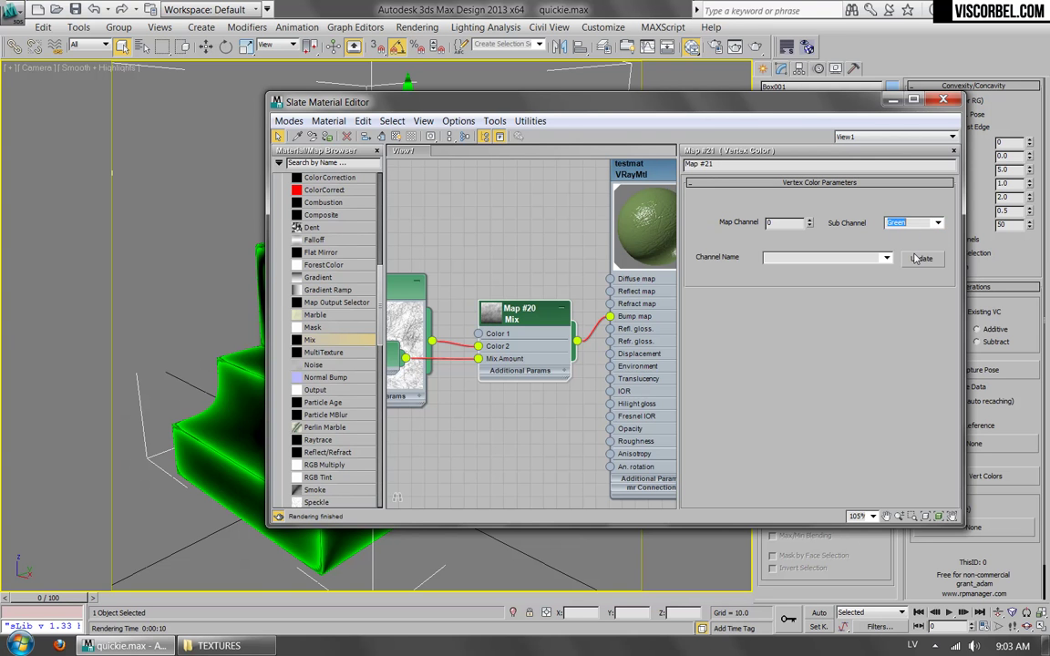
# - Render the camera view to inspect the masked scratches, and close the render window and the material editor
pyautogui.click(755, 48)
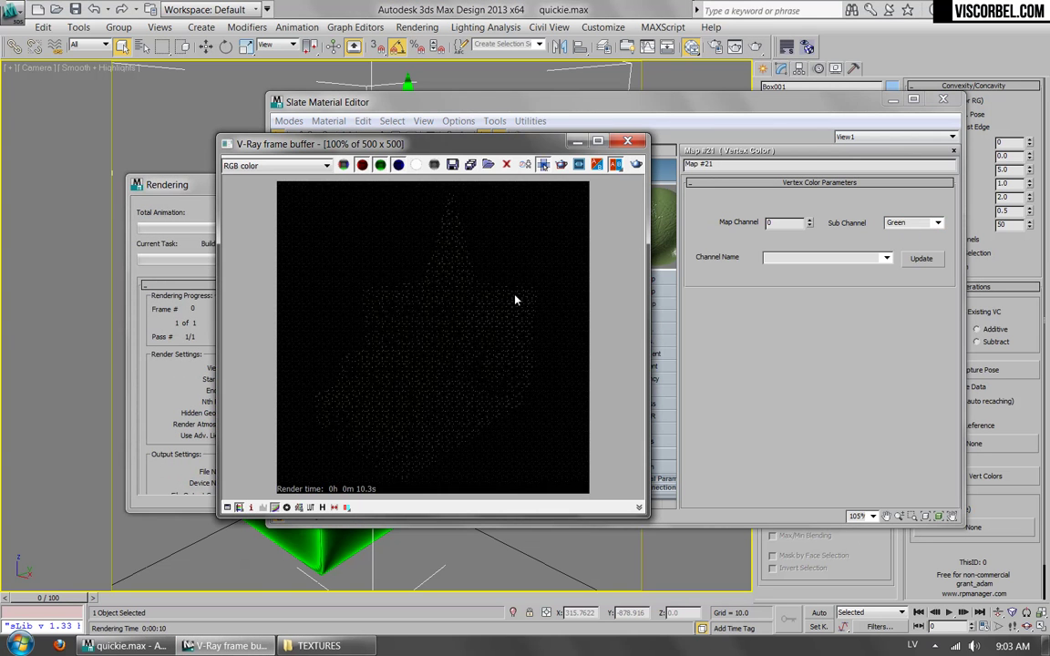
pyautogui.scroll(1, 471, 308)
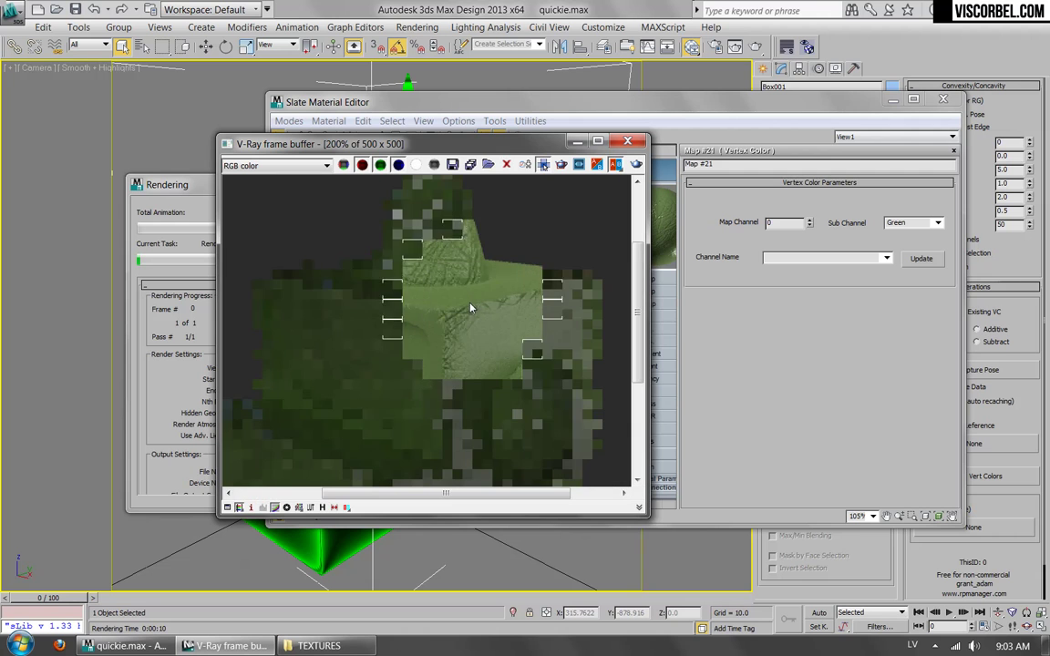
pyautogui.scroll(-1, 433, 263)
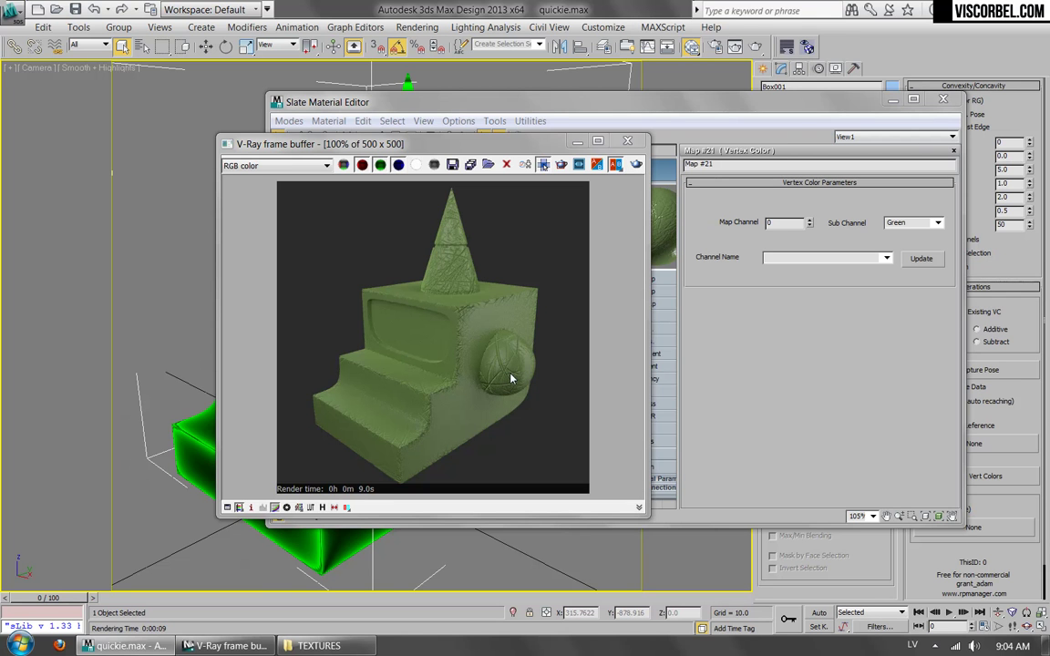
pyautogui.click(627, 140)
pyautogui.click(943, 98)
# - Add a VertexPaint modifier on top of the Tension modifier
pyautogui.click(827, 109)
pyautogui.scroll(-15, 807, 273)
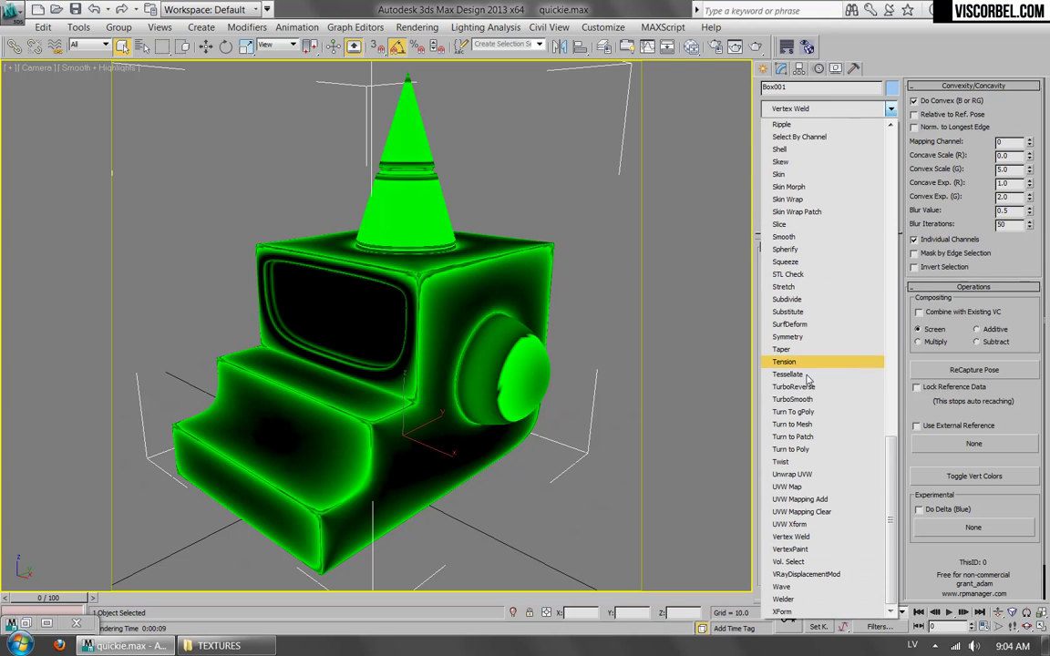
pyautogui.click(792, 549)
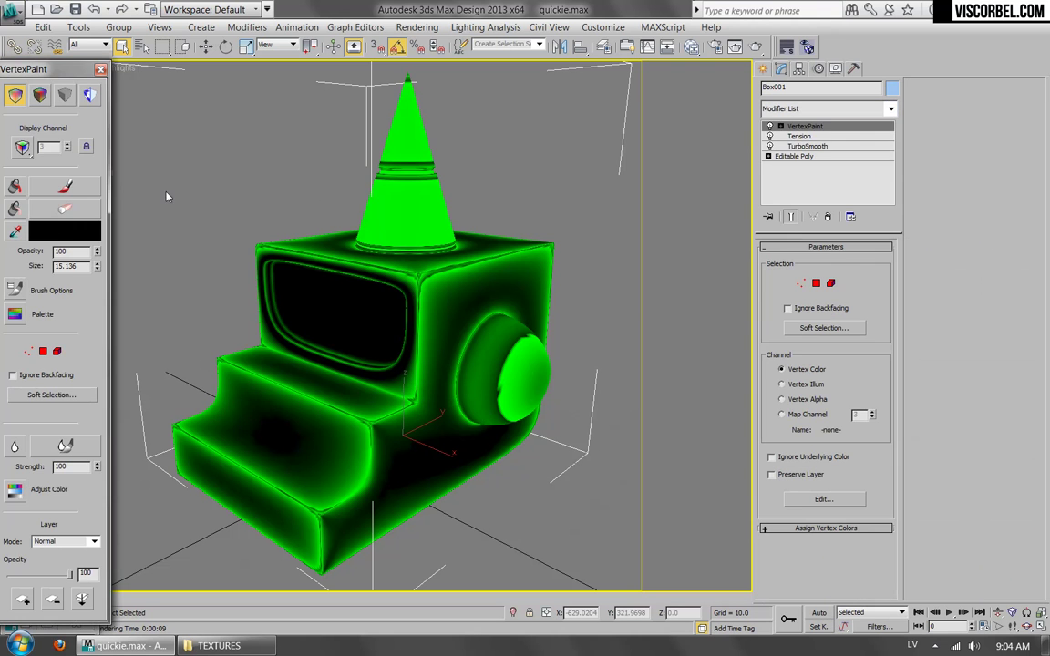
# - Paint black vertex color over the cone's flat bands and the sphere on the model's side to mask out scratches
pyautogui.moveTo(399, 196)
pyautogui.mouseDown()
pyautogui.moveTo(410, 114)
pyautogui.moveTo(480, 106)
pyautogui.moveTo(452, 70)
pyautogui.moveTo(394, 128)
pyautogui.moveTo(440, 105)
pyautogui.moveTo(511, 328)
pyautogui.moveTo(417, 227)
pyautogui.moveTo(358, 222)
pyautogui.moveTo(413, 199)
pyautogui.moveTo(376, 221)
pyautogui.moveTo(410, 223)
pyautogui.moveTo(403, 188)
pyautogui.mouseUp()
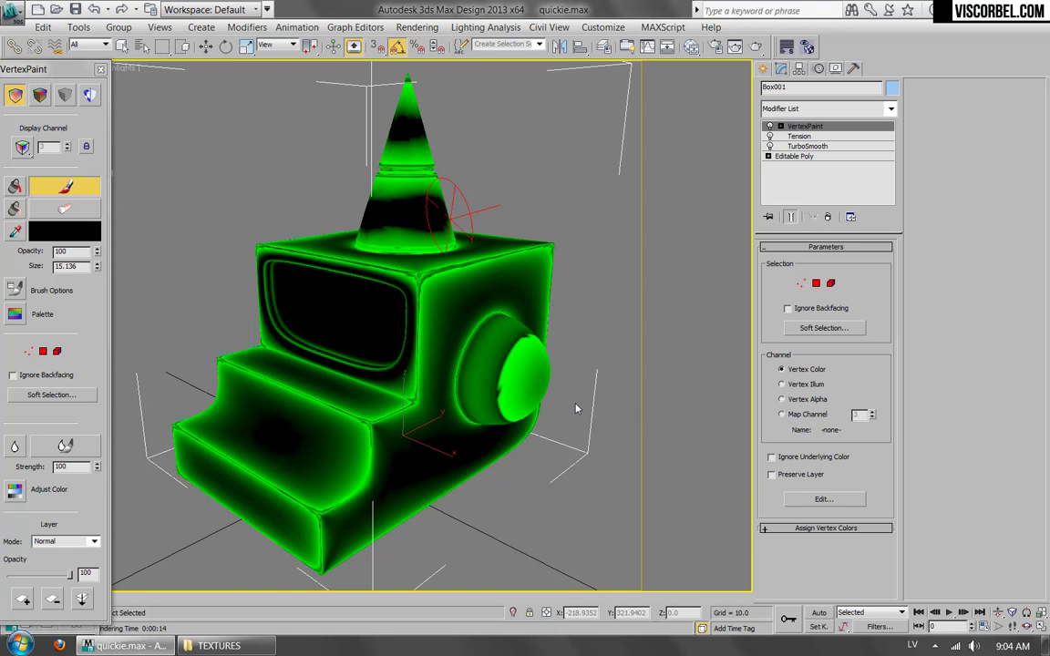
pyautogui.moveTo(514, 401)
pyautogui.mouseDown(button='middle')
pyautogui.moveTo(503, 405)
pyautogui.moveTo(521, 428)
pyautogui.moveTo(422, 429)
pyautogui.mouseUp(button='middle')
pyautogui.moveTo(422, 428)
pyautogui.mouseDown()
pyautogui.moveTo(403, 450)
pyautogui.moveTo(417, 422)
pyautogui.moveTo(375, 451)
pyautogui.moveTo(460, 385)
pyautogui.moveTo(429, 356)
pyautogui.moveTo(403, 399)
pyautogui.moveTo(418, 410)
pyautogui.moveTo(398, 426)
pyautogui.moveTo(415, 384)
pyautogui.moveTo(456, 424)
pyautogui.moveTo(437, 471)
pyautogui.moveTo(446, 410)
pyautogui.moveTo(413, 429)
pyautogui.mouseUp()
pyautogui.moveTo(413, 428)
pyautogui.keyDown('alt'); pyautogui.mouseDown(button='middle')
pyautogui.moveTo(479, 452)
pyautogui.moveTo(476, 434)
pyautogui.mouseUp(button='middle'); pyautogui.keyUp('alt')
pyautogui.moveTo(476, 436)
pyautogui.mouseDown()
pyautogui.moveTo(434, 413)
pyautogui.moveTo(452, 428)
pyautogui.moveTo(441, 429)
pyautogui.moveTo(424, 492)
pyautogui.moveTo(468, 340)
pyautogui.moveTo(499, 452)
pyautogui.mouseUp()
pyautogui.moveTo(500, 452)
pyautogui.keyDown('alt'); pyautogui.mouseDown(button='middle')
pyautogui.moveTo(488, 424)
pyautogui.moveTo(394, 335)
pyautogui.mouseUp(button='middle'); pyautogui.keyUp('alt')
pyautogui.moveTo(394, 335)
pyautogui.mouseDown()
pyautogui.moveTo(375, 398)
pyautogui.moveTo(363, 386)
pyautogui.moveTo(392, 443)
pyautogui.moveTo(351, 401)
pyautogui.moveTo(356, 394)
pyautogui.moveTo(375, 457)
pyautogui.mouseUp()
pyautogui.moveTo(374, 456)
pyautogui.keyDown('alt'); pyautogui.mouseDown(button='middle')
pyautogui.moveTo(451, 421)
pyautogui.moveTo(438, 439)
pyautogui.mouseUp(button='middle'); pyautogui.keyUp('alt')
pyautogui.moveTo(433, 443)
pyautogui.mouseDown()
pyautogui.moveTo(446, 466)
pyautogui.moveTo(358, 452)
pyautogui.moveTo(364, 415)
pyautogui.moveTo(402, 396)
pyautogui.moveTo(463, 426)
pyautogui.moveTo(415, 365)
pyautogui.mouseUp()
# - Return to the camera view and render it to check the scratches after the vertex painting
pyautogui.hotkey('alt', 'w')
pyautogui.click(672, 245)
pyautogui.hotkey('alt', 'w')
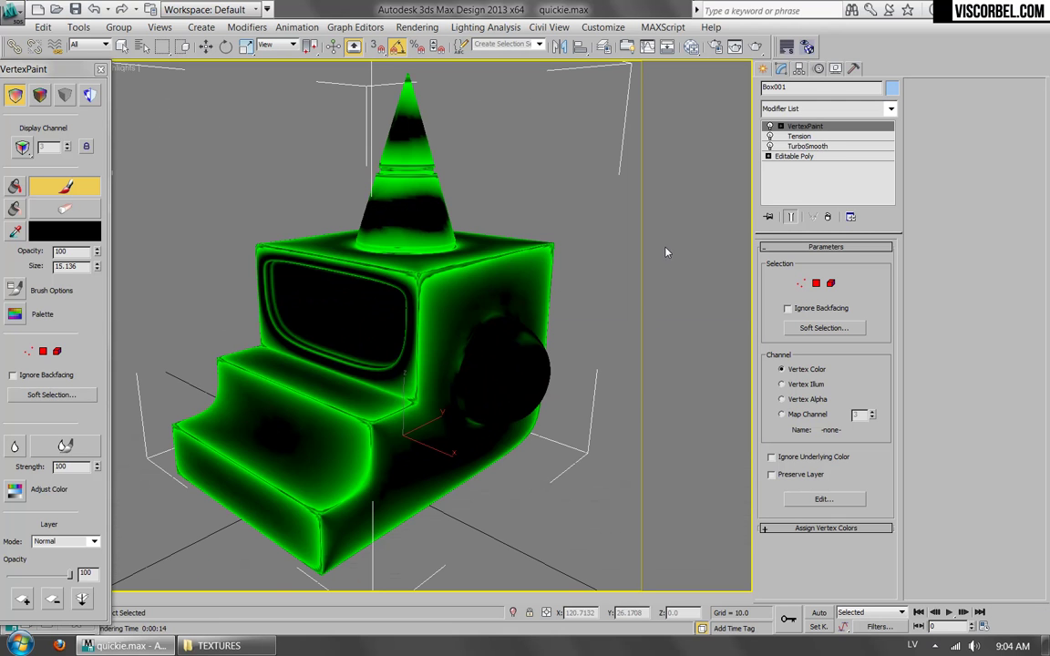
pyautogui.click(757, 47)
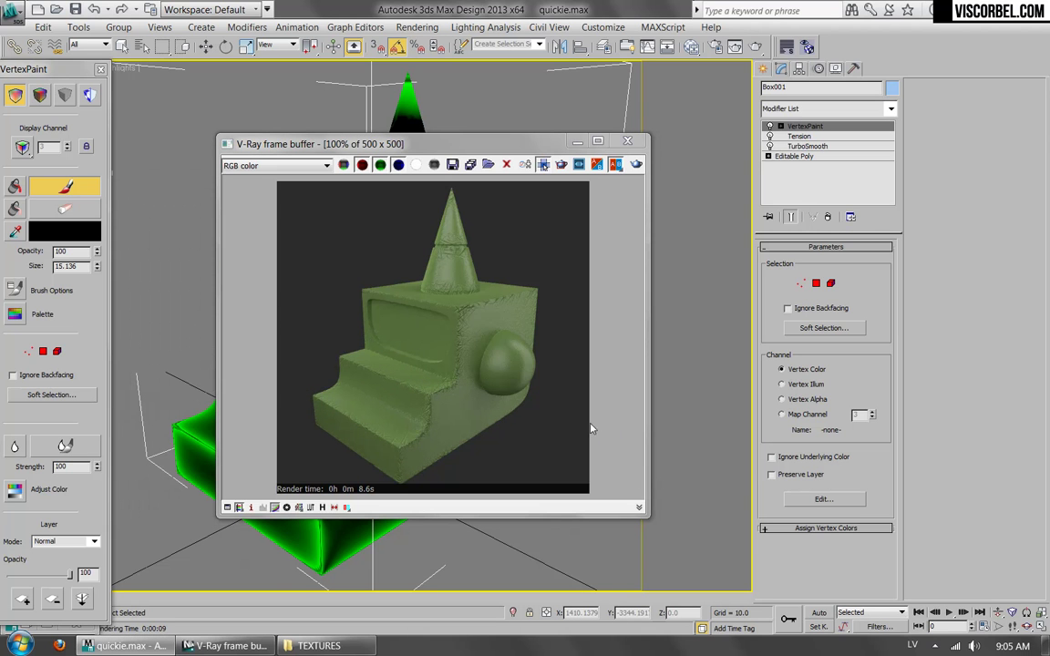
# - Close the render window and open the material editor
pyautogui.moveTo(561, 134); pyautogui.dragTo(564, 132)
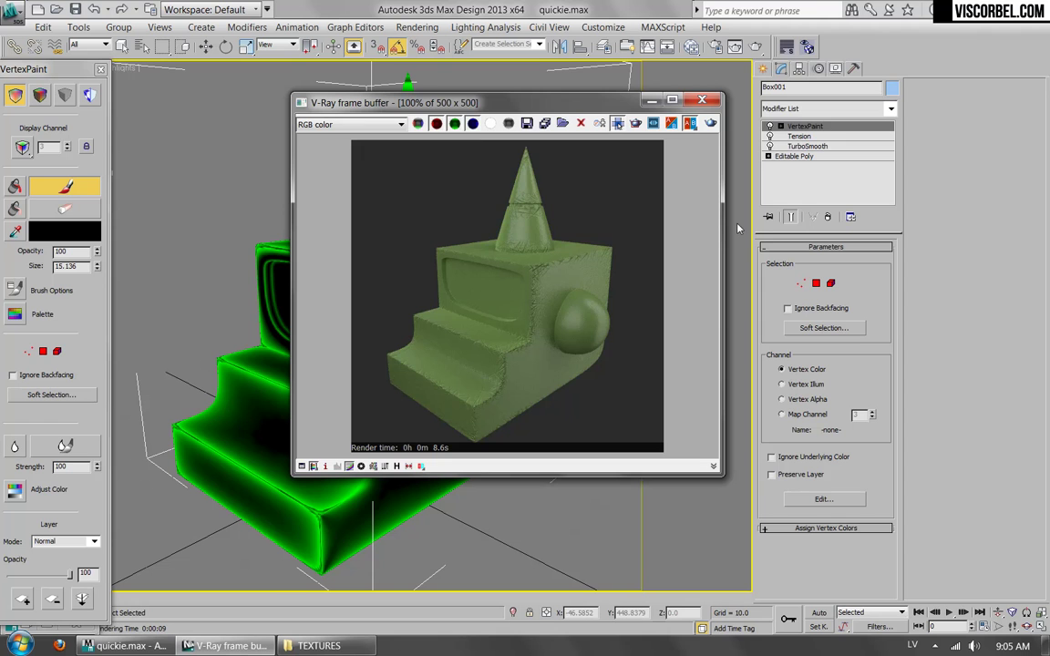
pyautogui.click(704, 99)
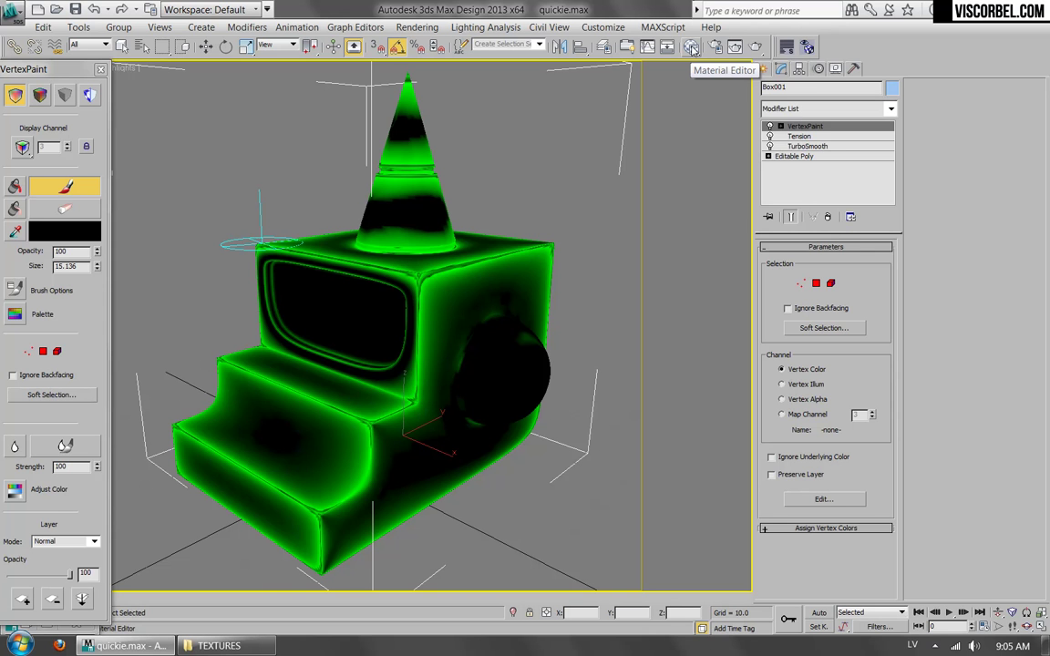
pyautogui.click(692, 47)
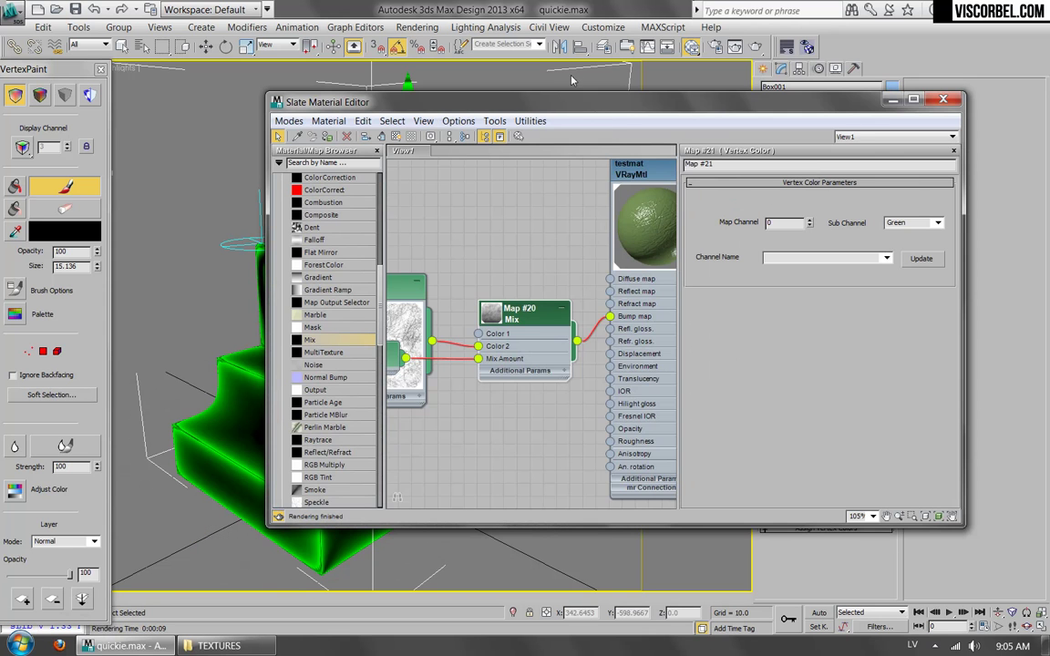
# - Move the Vertex Color node from on top of the scratch bitmap to the free space below it
pyautogui.moveTo(484, 268); pyautogui.dragTo(514, 297, button='middle')
pyautogui.moveTo(390, 362); pyautogui.dragTo(392, 468)
pyautogui.moveTo(542, 363); pyautogui.dragTo(629, 410, button='middle')
pyautogui.scroll(-3, 583, 383)
pyautogui.moveTo(583, 383); pyautogui.dragTo(582, 289, button='middle')
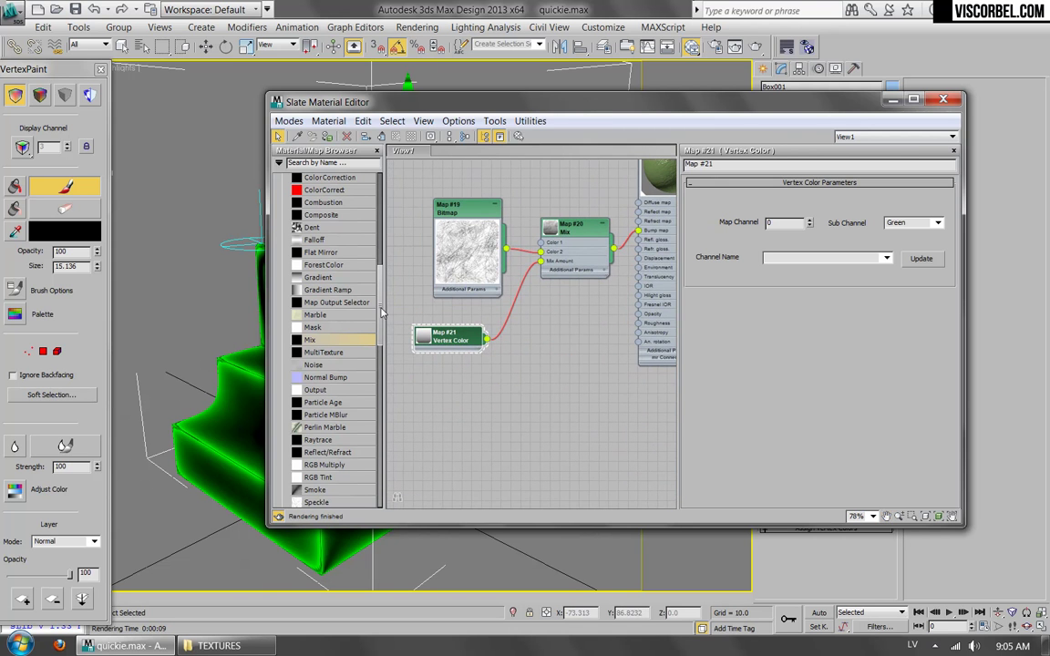
# - Duplicate the Mix node together with its bitmap and Vertex Color inputs, placing the copy below the original tree
pyautogui.scroll(-4, 373, 352)
pyautogui.scroll(-5, 373, 352)
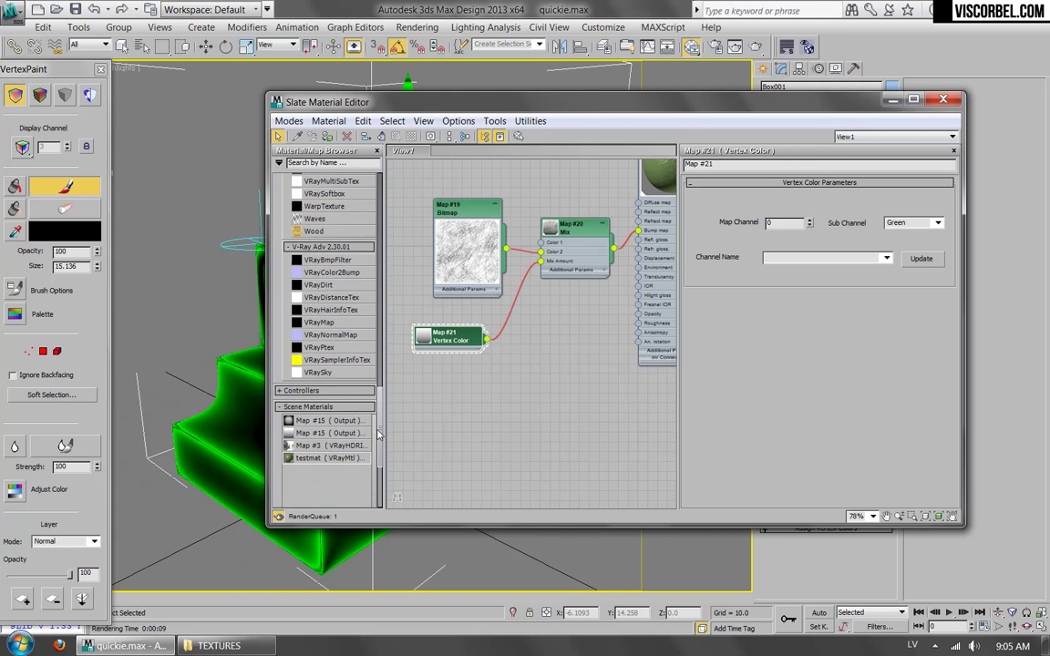
pyautogui.scroll(6, 373, 392)
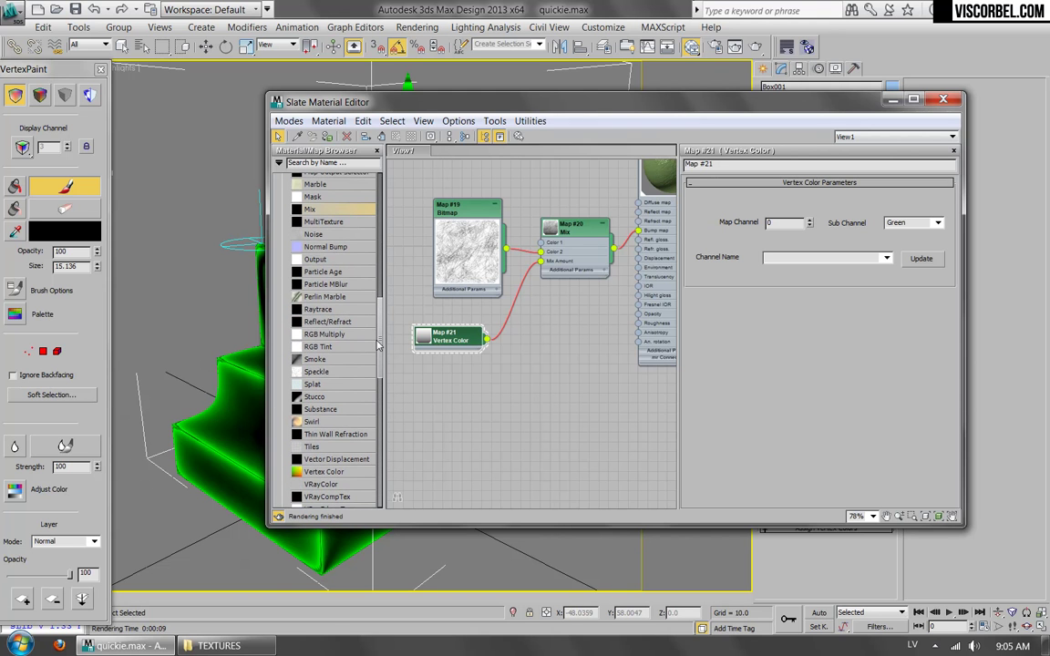
pyautogui.keyDown('ctrl'); pyautogui.keyDown('alt'); pyautogui.keyDown('shift'); pyautogui.moveTo(574, 228); pyautogui.dragTo(551, 439); pyautogui.keyUp('shift'); pyautogui.keyUp('alt'); pyautogui.keyUp('ctrl')
pyautogui.moveTo(551, 377)
pyautogui.mouseDown(button='middle')
pyautogui.moveTo(560, 237)
pyautogui.moveTo(541, 253)
pyautogui.moveTo(560, 253)
pyautogui.mouseUp(button='middle')
pyautogui.scroll(1, 583, 247)
pyautogui.scroll(1, 583, 247)
pyautogui.moveTo(482, 281); pyautogui.dragTo(459, 279)
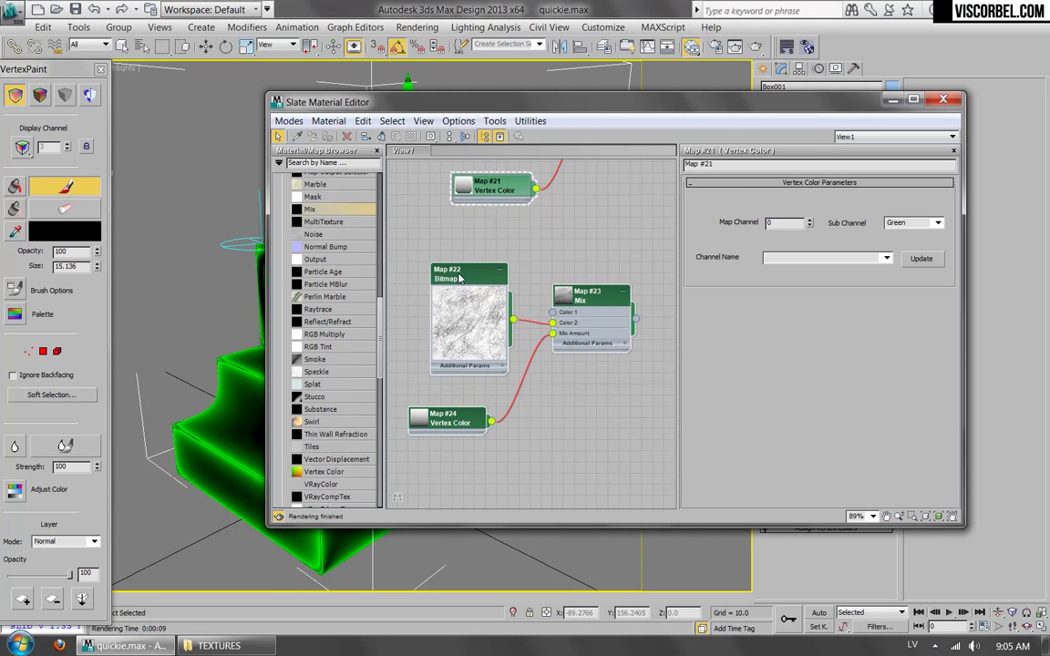
# - Clear the bitmap from Color #2 of the copied Mix map and assign a Cellular map there
pyautogui.doubleClick(460, 279)
pyautogui.doubleClick(612, 288)
pyautogui.rightClick(877, 239)
pyautogui.click(911, 293)
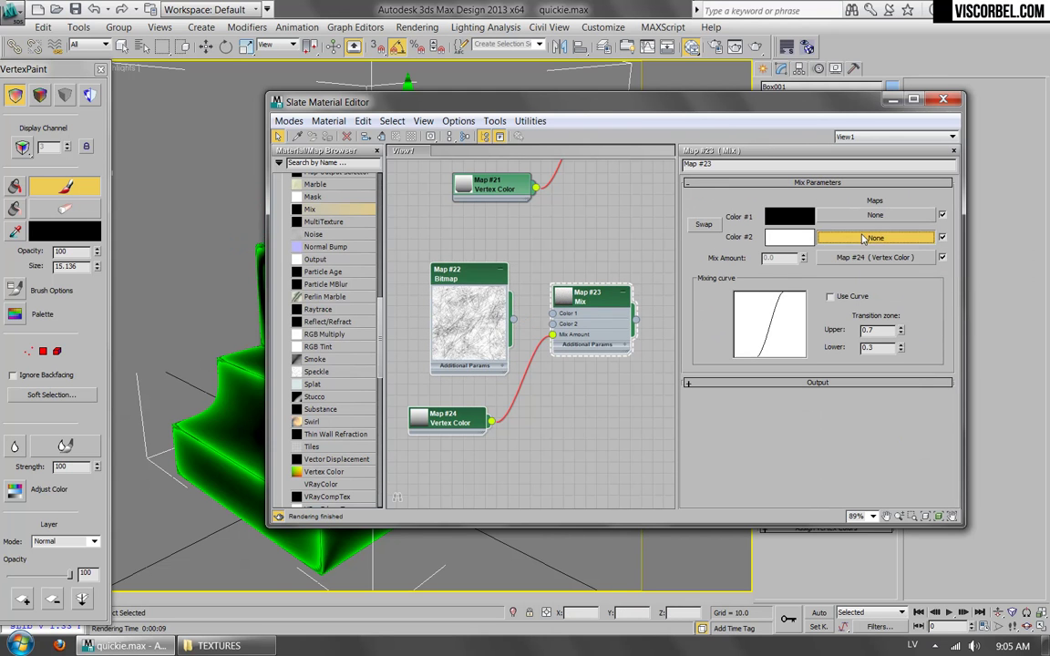
pyautogui.click(863, 239)
pyautogui.click(512, 266)
pyautogui.doubleClick(509, 268)
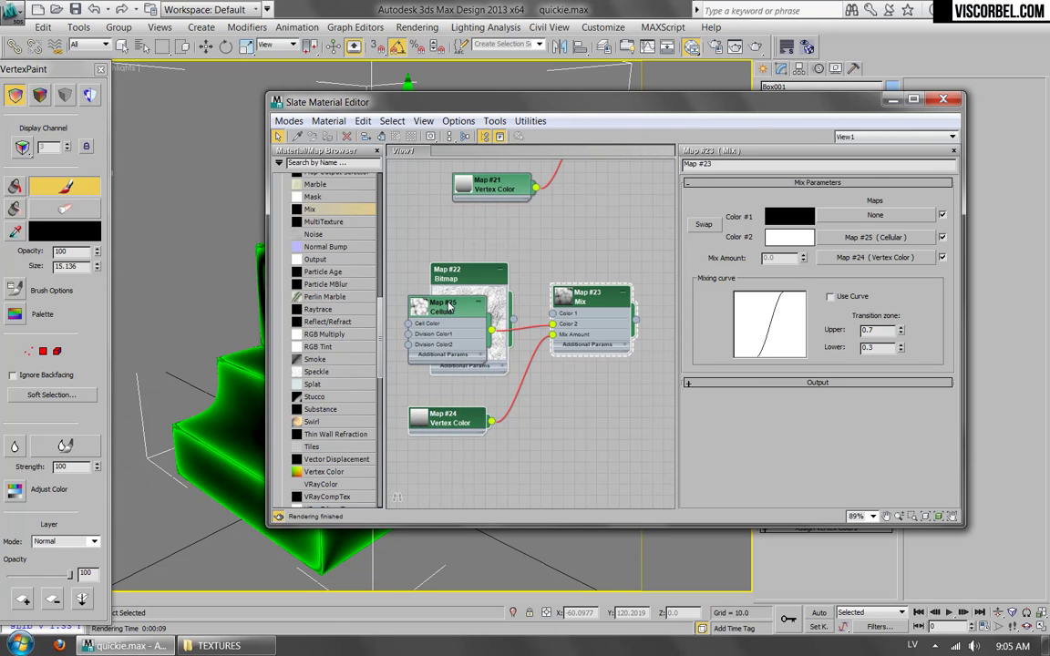
# - Delete the disconnected bitmap copy, and enlarge the Cellular node's preview and move the node up into the freed space
pyautogui.doubleClick(425, 313)
pyautogui.click(471, 274)
pyautogui.press('Delete')
pyautogui.moveTo(449, 312); pyautogui.dragTo(448, 256)
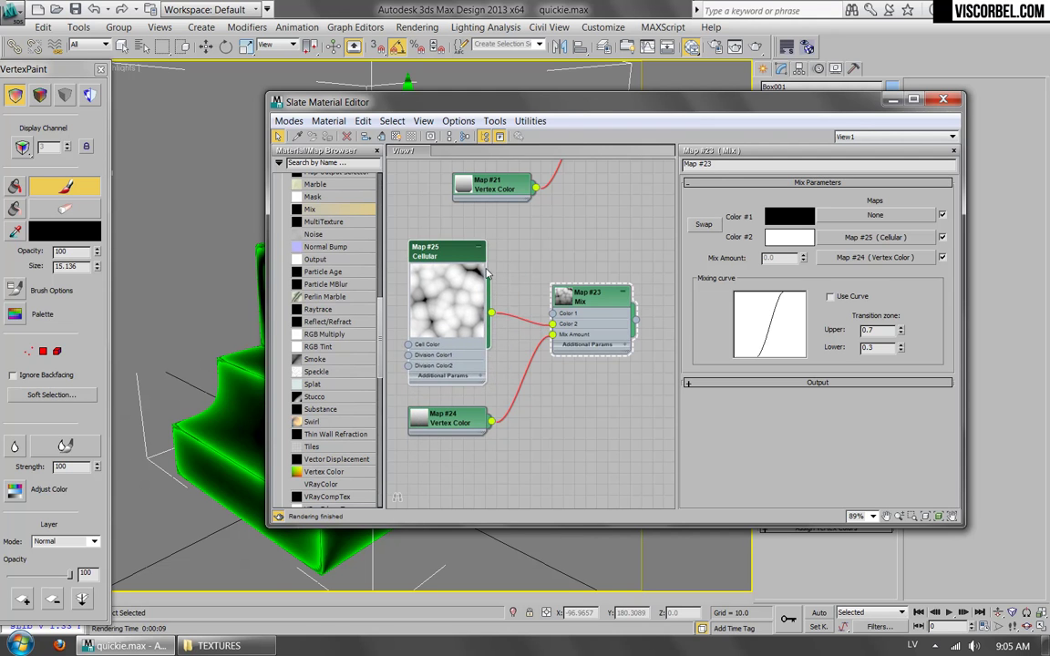
# - Set the Cellular map's cell type to Chips and its first division color to black
pyautogui.scroll(1, 449, 256)
pyautogui.doubleClick(500, 257)
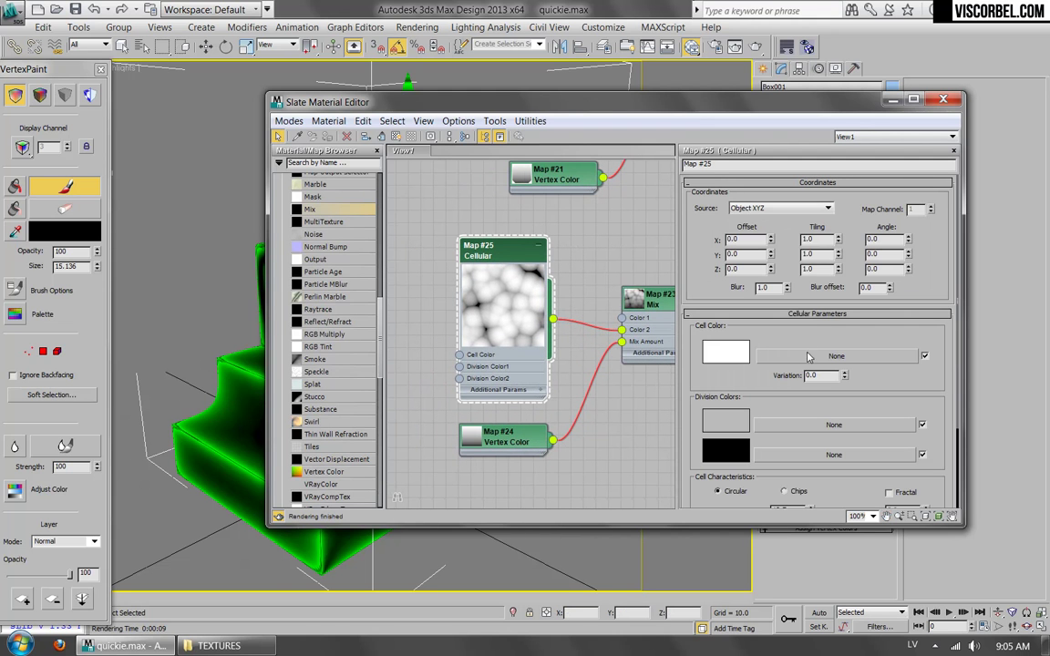
pyautogui.scroll(-3, 780, 409)
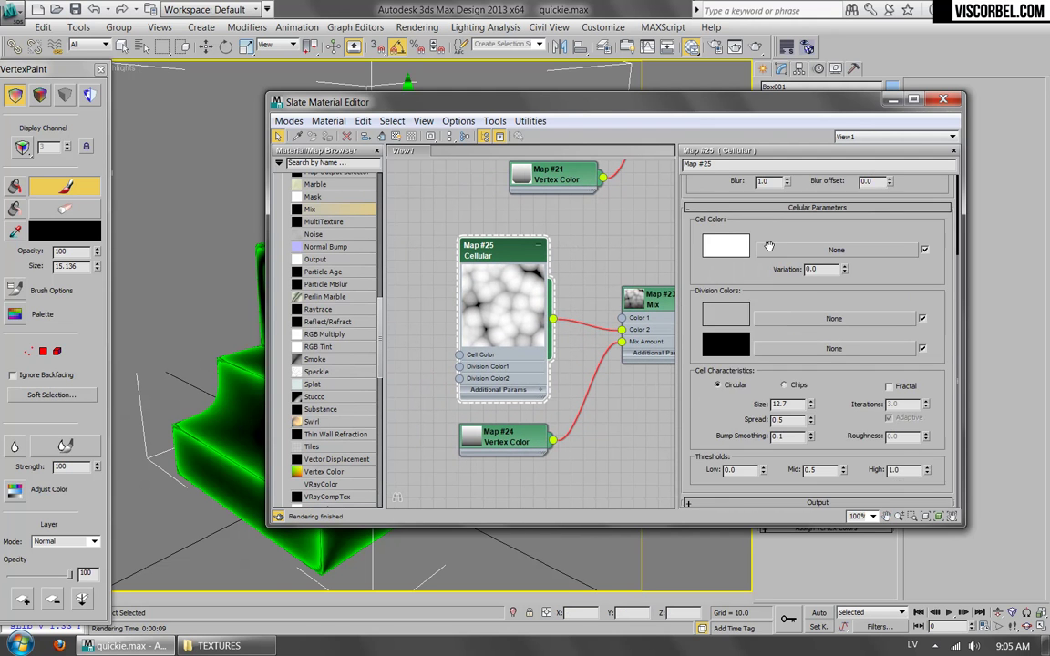
pyautogui.click(799, 387)
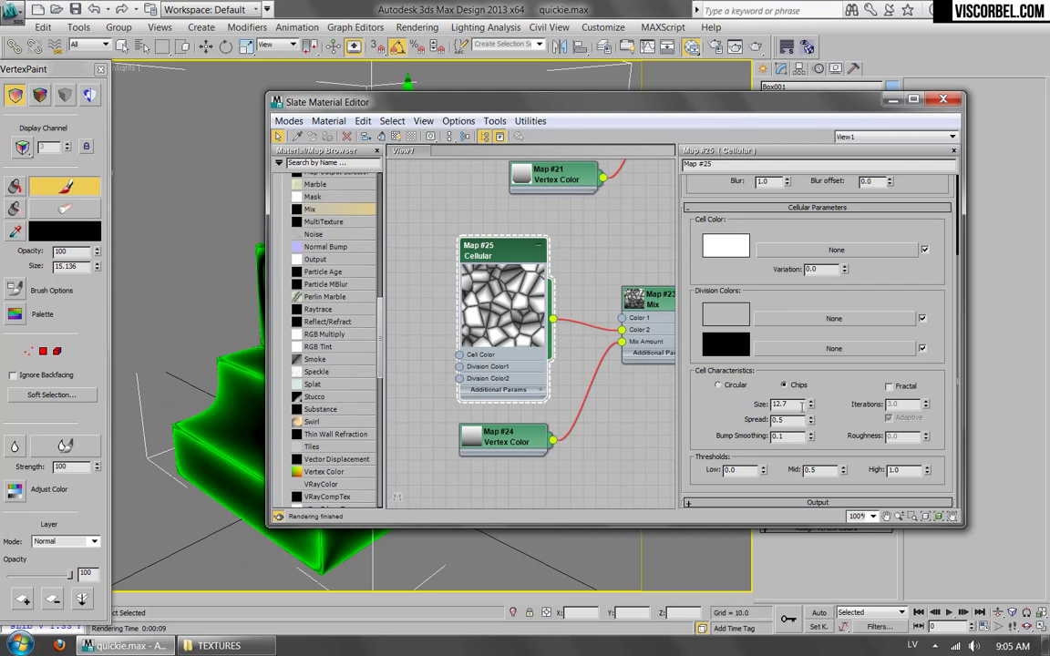
pyautogui.click(720, 319)
pyautogui.moveTo(486, 159); pyautogui.dragTo(401, 170)
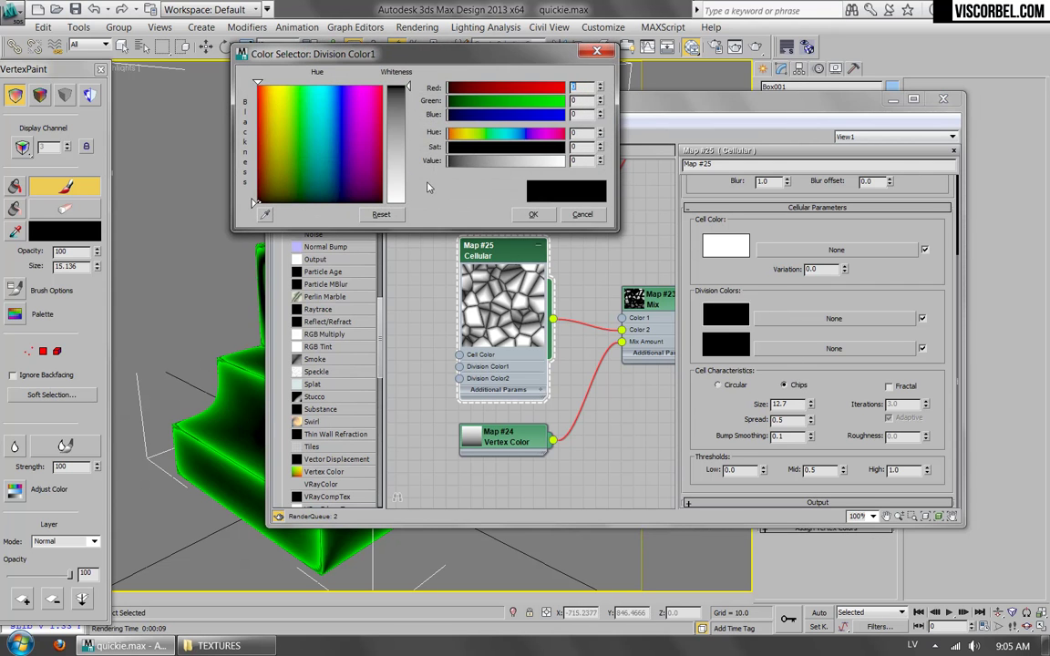
pyautogui.click(540, 214)
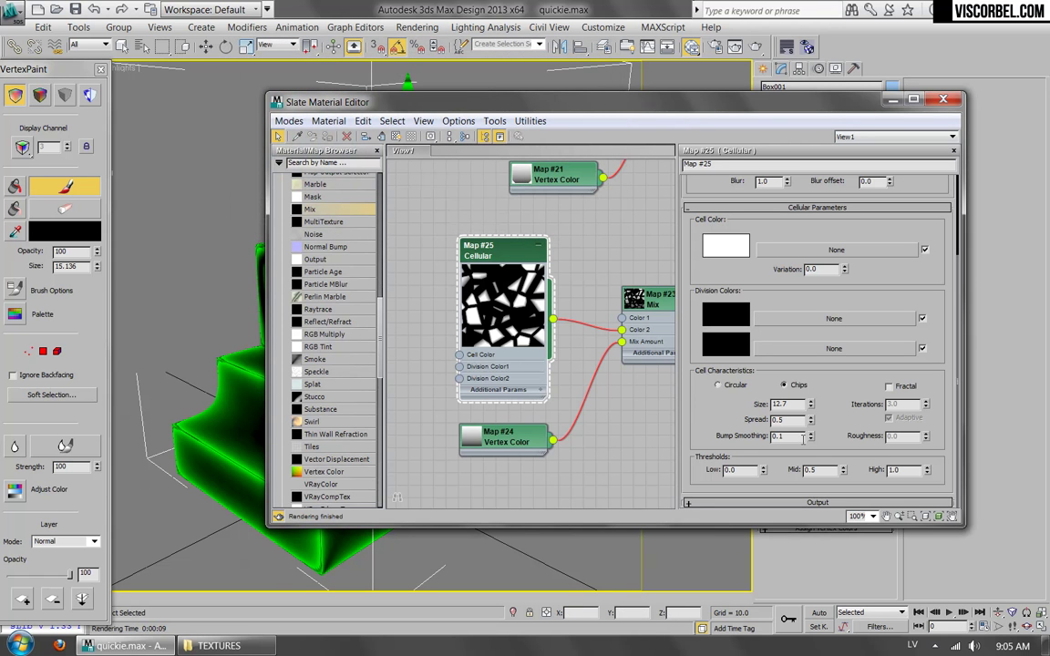
# - Set the Cellular map's Spread to 0.99 and enable Fractal with 2 iterations
pyautogui.moveTo(810, 422); pyautogui.dragTo(811, 387)
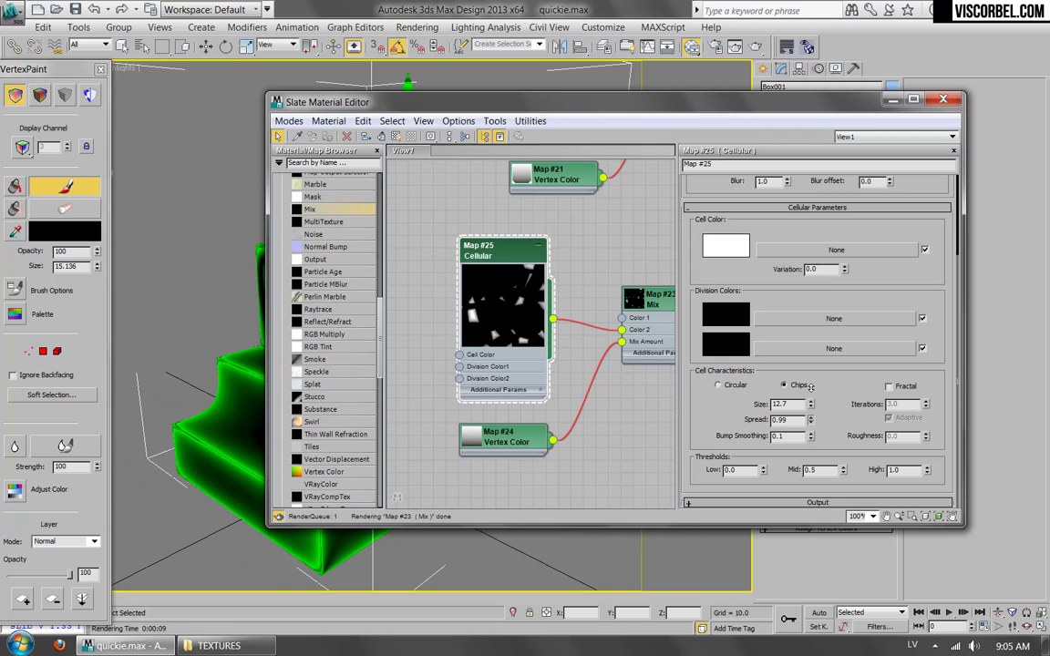
pyautogui.click(905, 387)
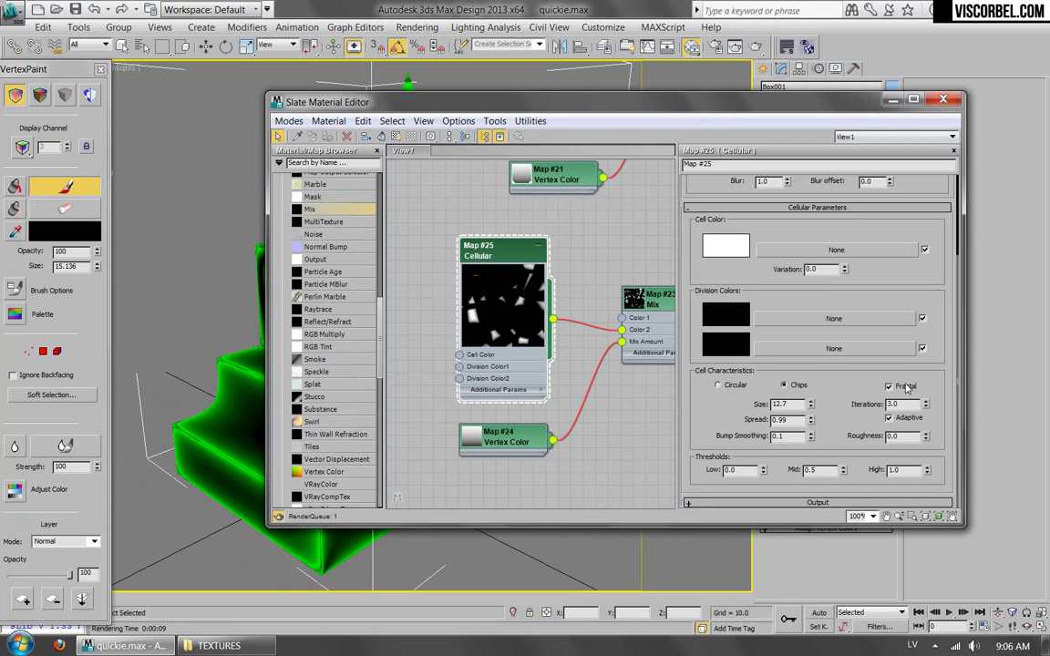
pyautogui.write('2')
pyautogui.press('Return')
pyautogui.scroll(2, 512, 290)
pyautogui.scroll(2, 512, 290)
pyautogui.moveTo(487, 290); pyautogui.dragTo(531, 286, button='middle')
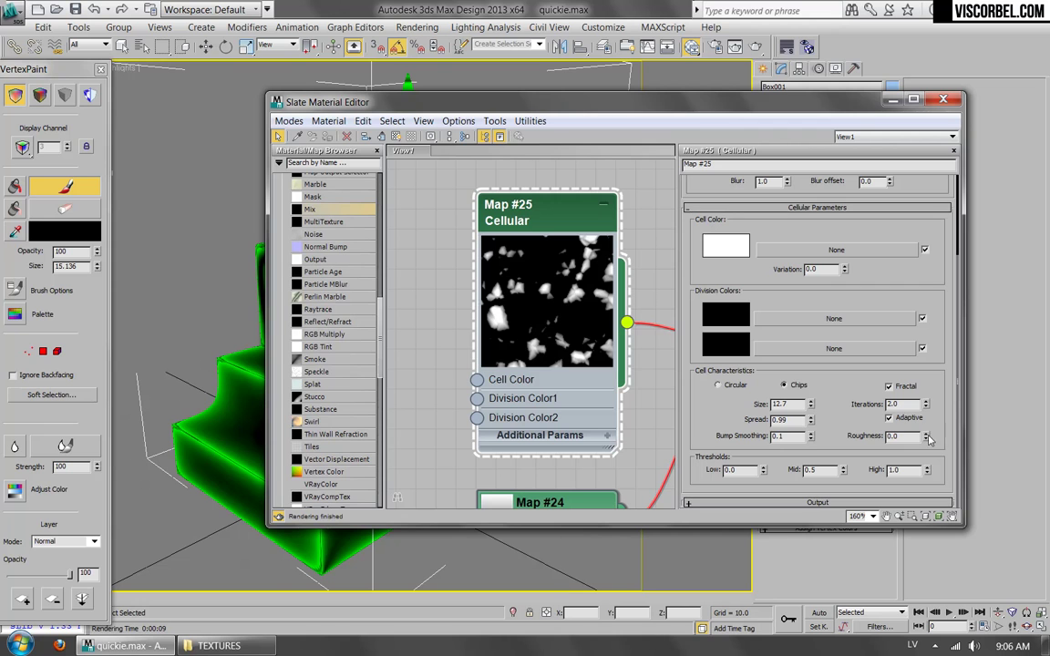
# - Adjust the Cellular map's Roughness to 0.19 and its Spread to 1.19
pyautogui.moveTo(928, 419); pyautogui.dragTo(925, 408)
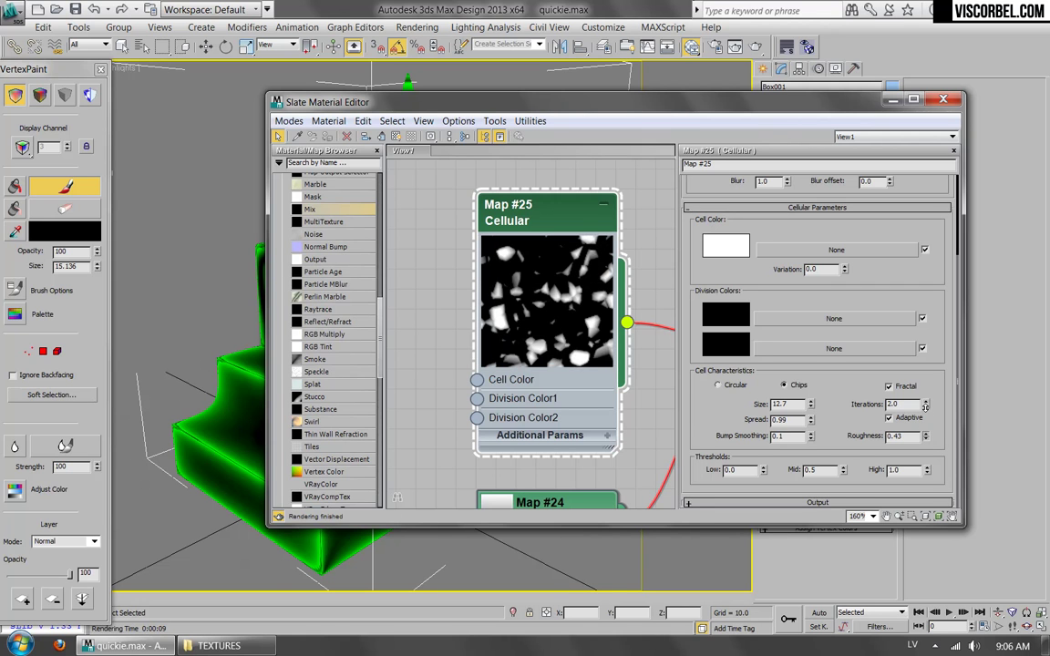
pyautogui.moveTo(803, 420); pyautogui.dragTo(813, 408)
pyautogui.scroll(-3, 546, 327)
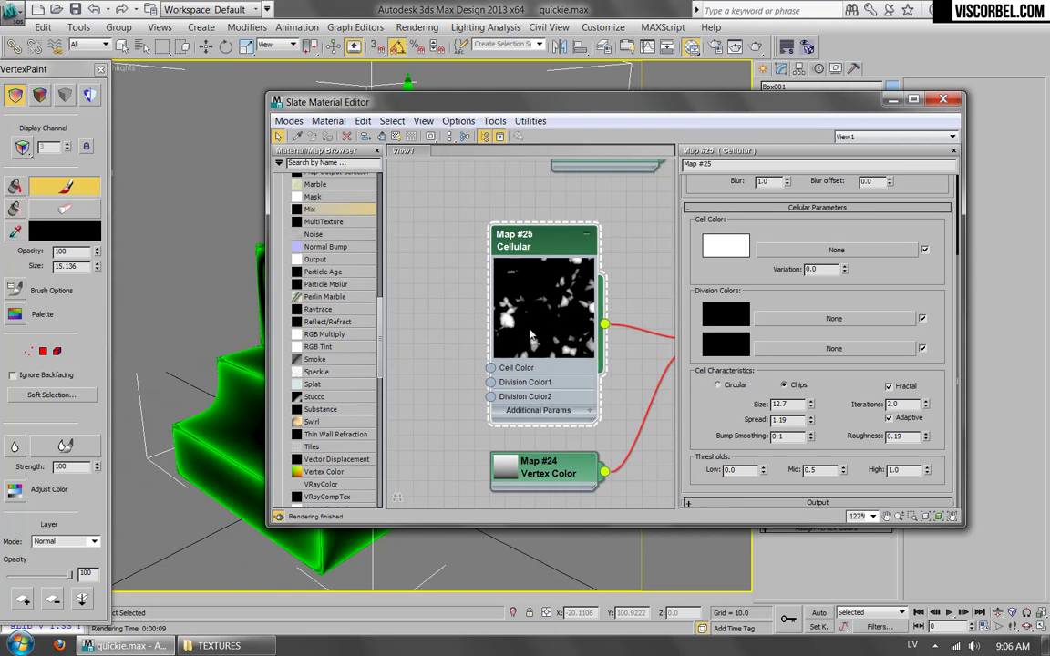
# - Enlarge the copied Mix node's preview and connect it to the Diffuse map slot of the testmat material
pyautogui.moveTo(602, 309); pyautogui.dragTo(428, 317, button='middle')
pyautogui.moveTo(508, 310); pyautogui.dragTo(542, 320, button='middle')
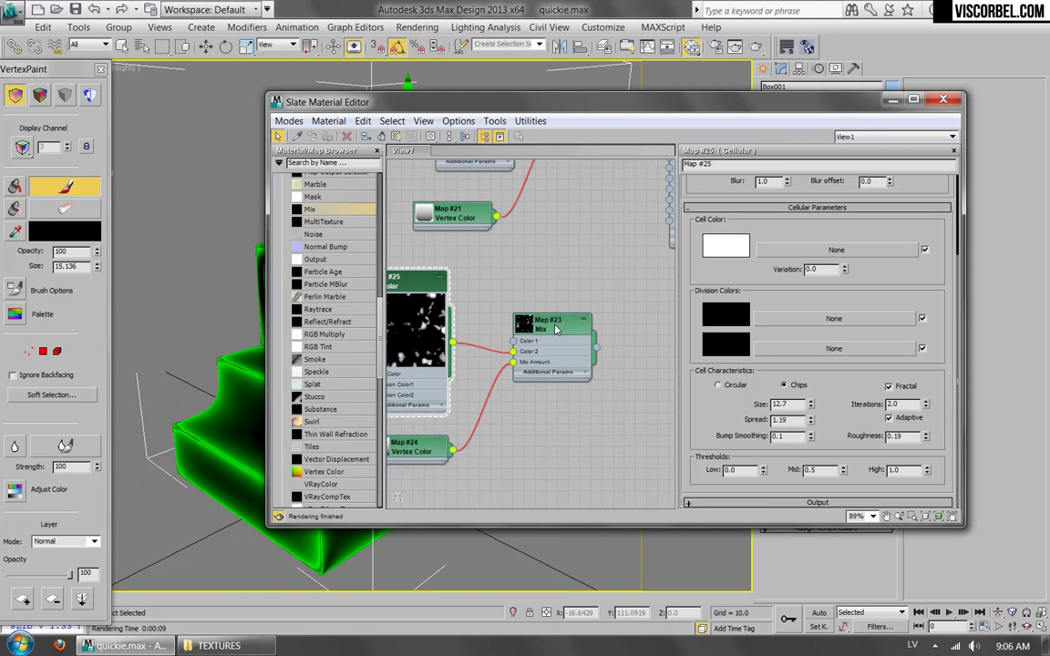
pyautogui.click(531, 326)
pyautogui.scroll(-4, 556, 401)
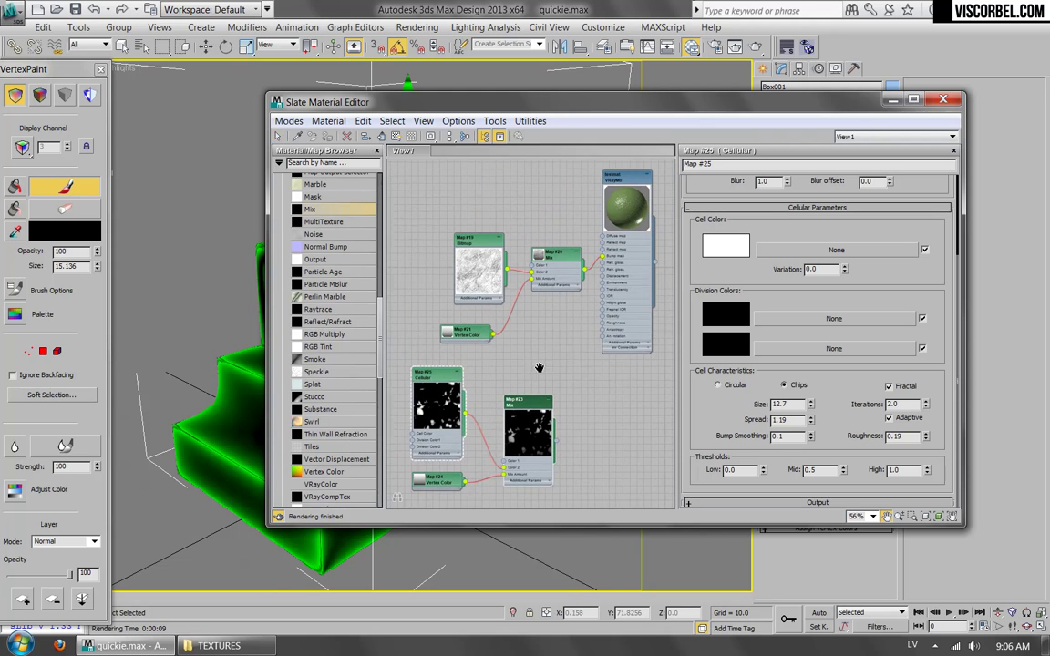
pyautogui.moveTo(558, 445); pyautogui.dragTo(602, 238)
pyautogui.click(618, 219)
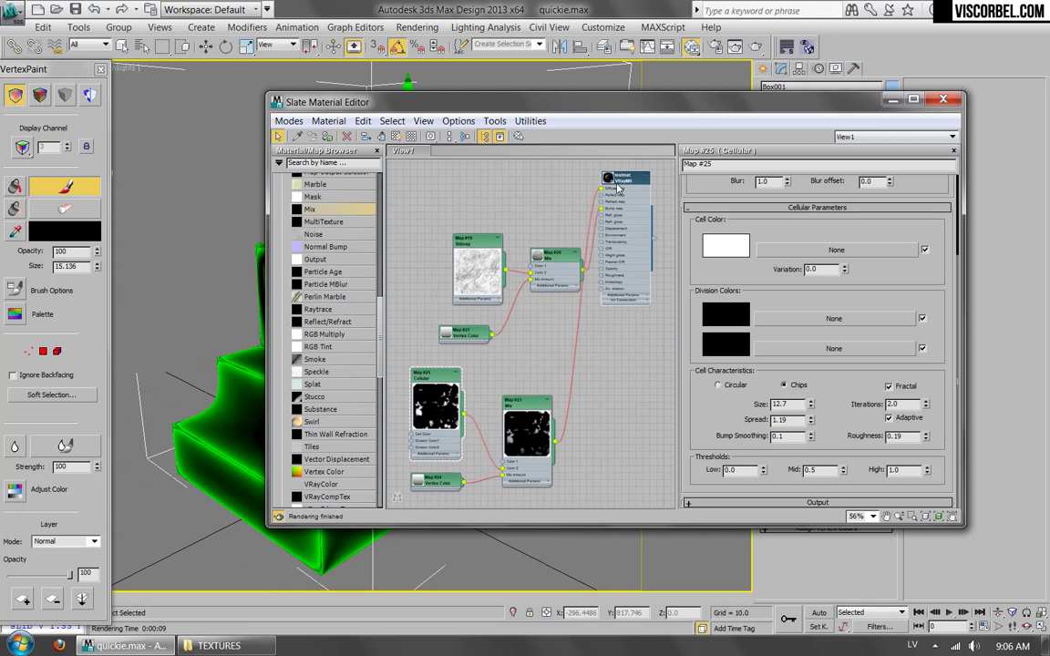
pyautogui.click(621, 182)
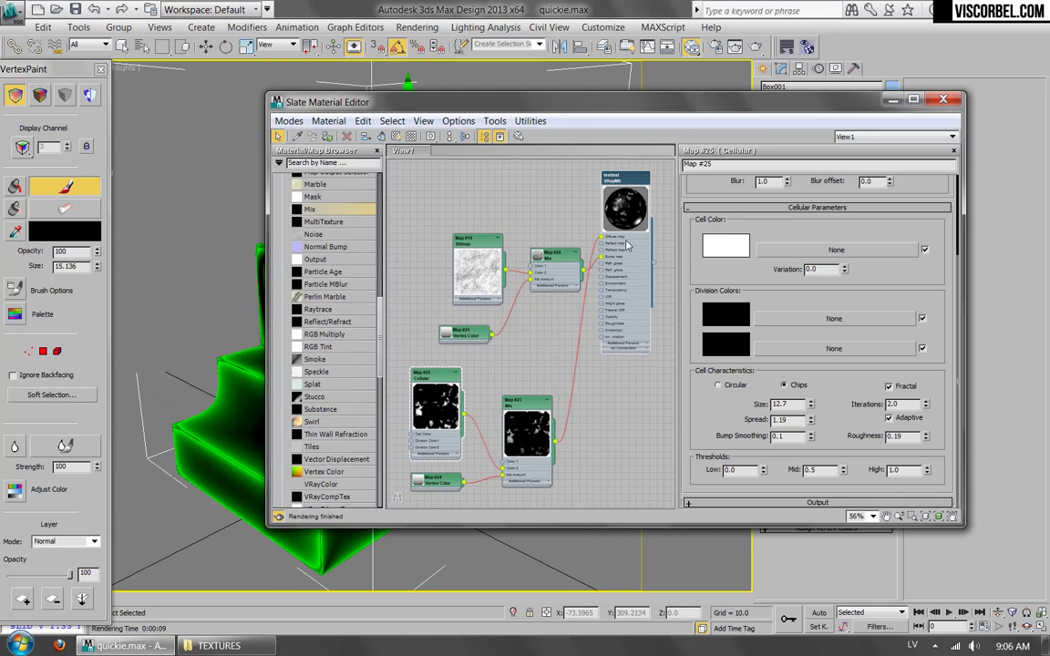
pyautogui.doubleClick(627, 188)
# - Preview the copied Mix map on the model in the viewport, and disconnect it from the material's diffuse slot
pyautogui.rightClick(527, 408)
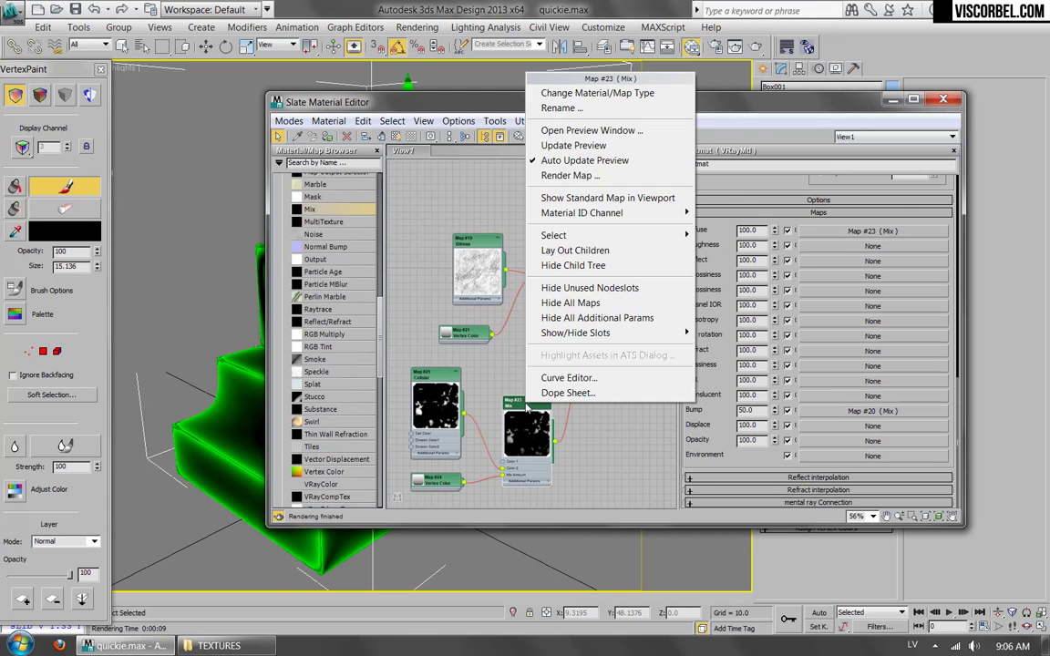
pyautogui.click(586, 198)
pyautogui.moveTo(530, 103); pyautogui.dragTo(886, 152)
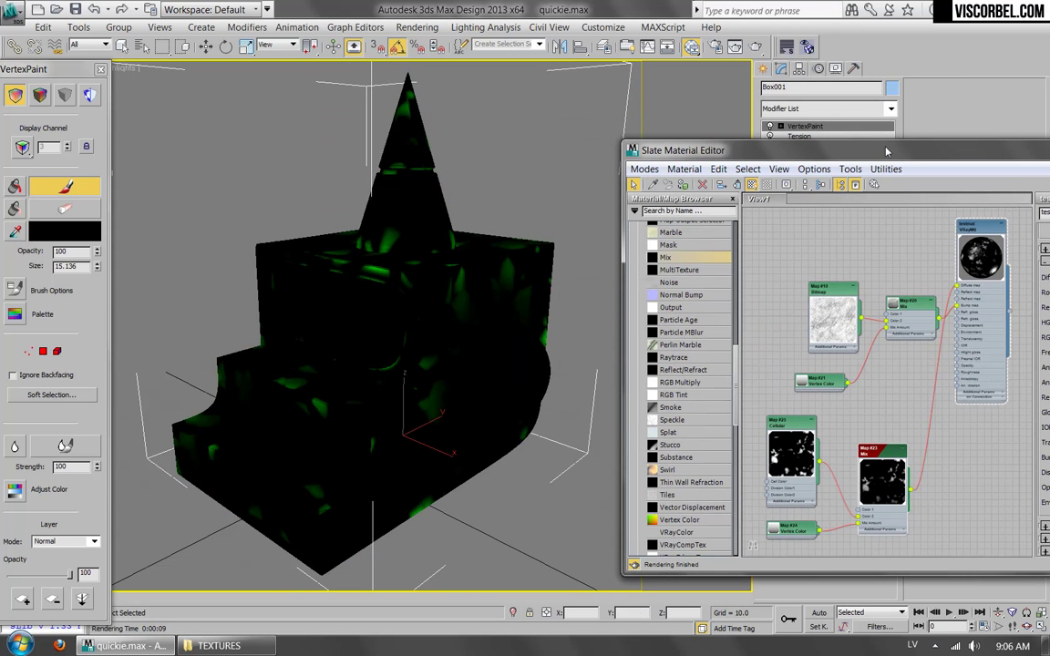
pyautogui.moveTo(886, 152); pyautogui.dragTo(543, 146)
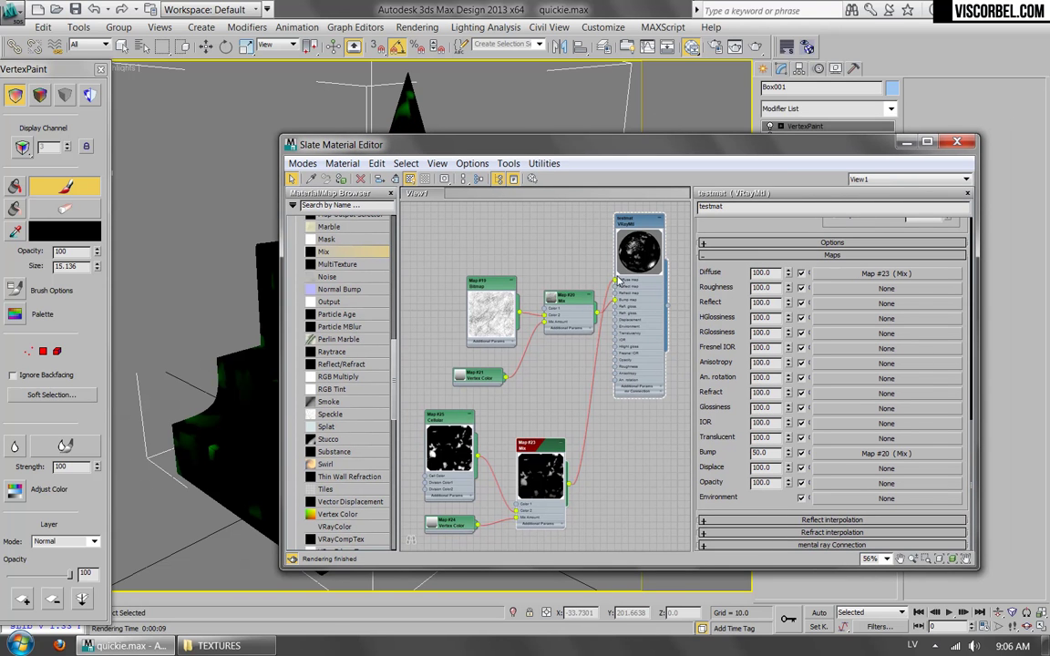
pyautogui.moveTo(615, 282); pyautogui.dragTo(593, 463)
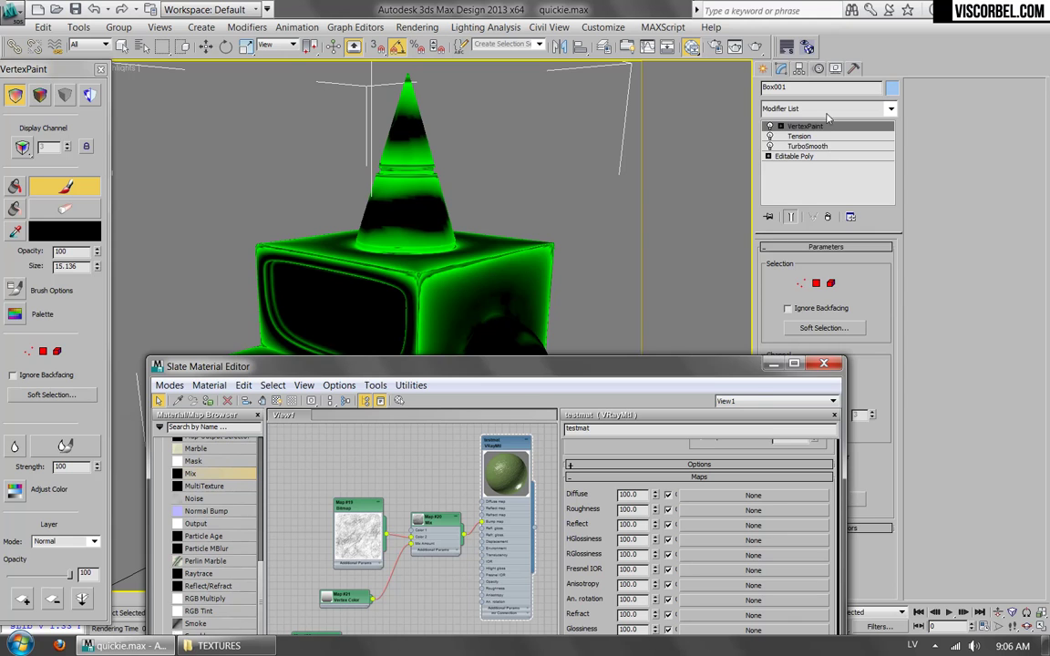
# - Add a VRayDisplacementMod modifier on top of the VertexPaint modifier
pyautogui.click(828, 113)
pyautogui.scroll(-15, 807, 499)
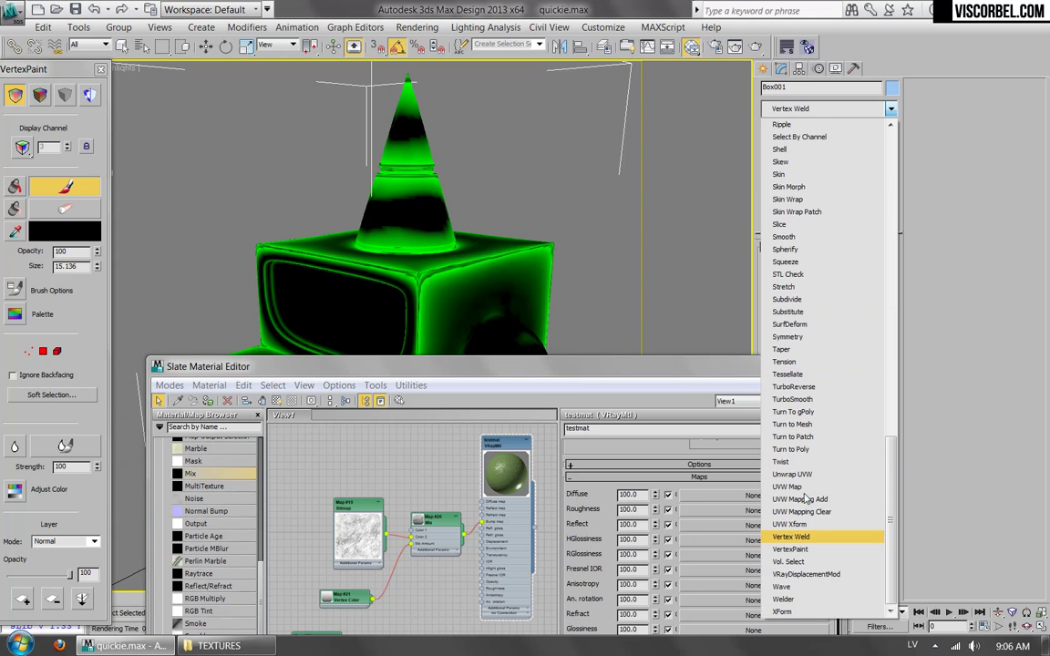
pyautogui.click(806, 575)
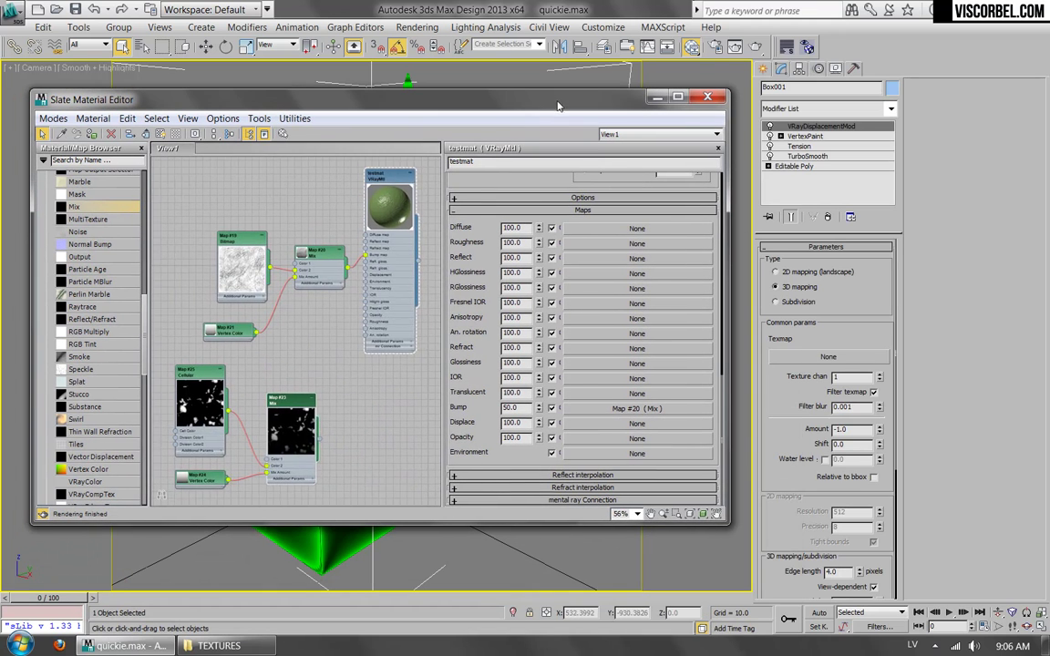
# - Assign the copied Mix map with the Cellular chips as an instance to the displacement modifier's Texmap
pyautogui.moveTo(337, 348); pyautogui.dragTo(402, 346, button='middle')
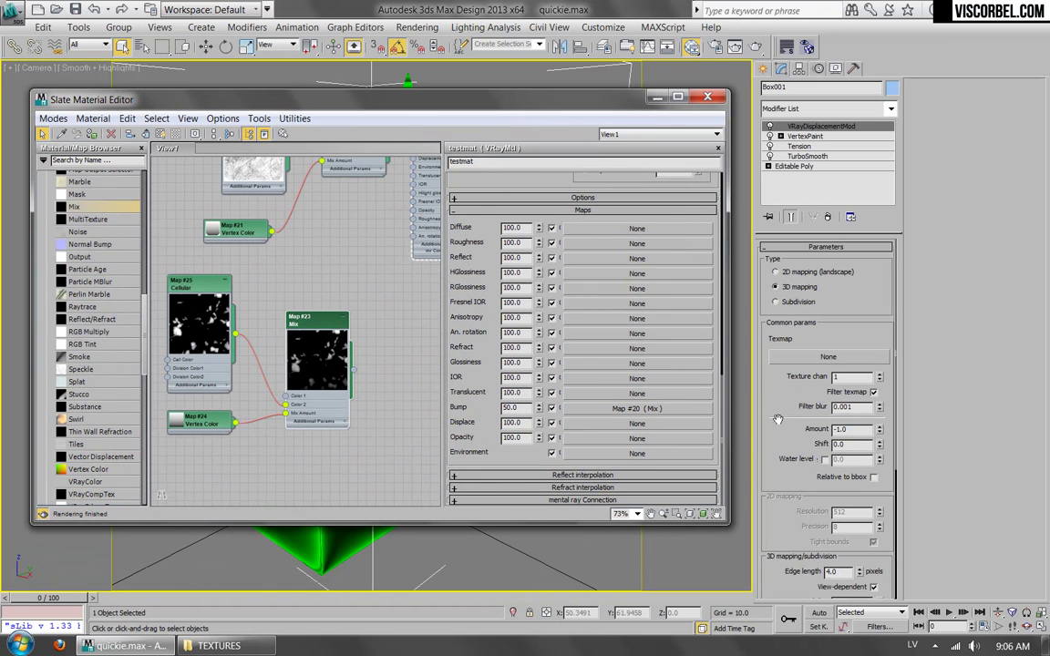
pyautogui.moveTo(355, 375); pyautogui.dragTo(827, 357)
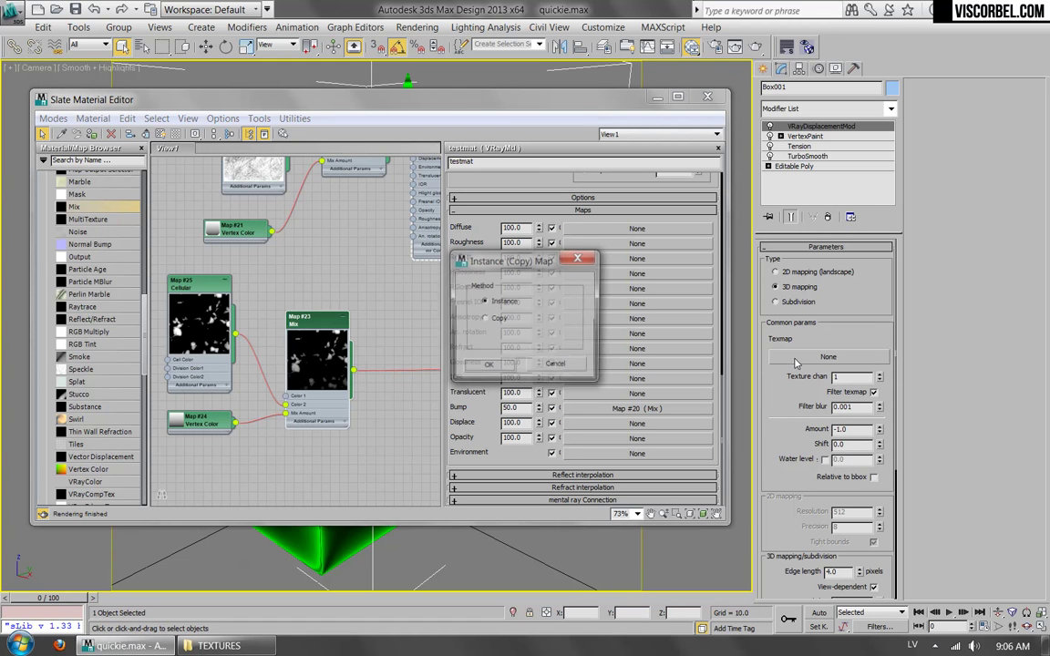
pyautogui.click(490, 367)
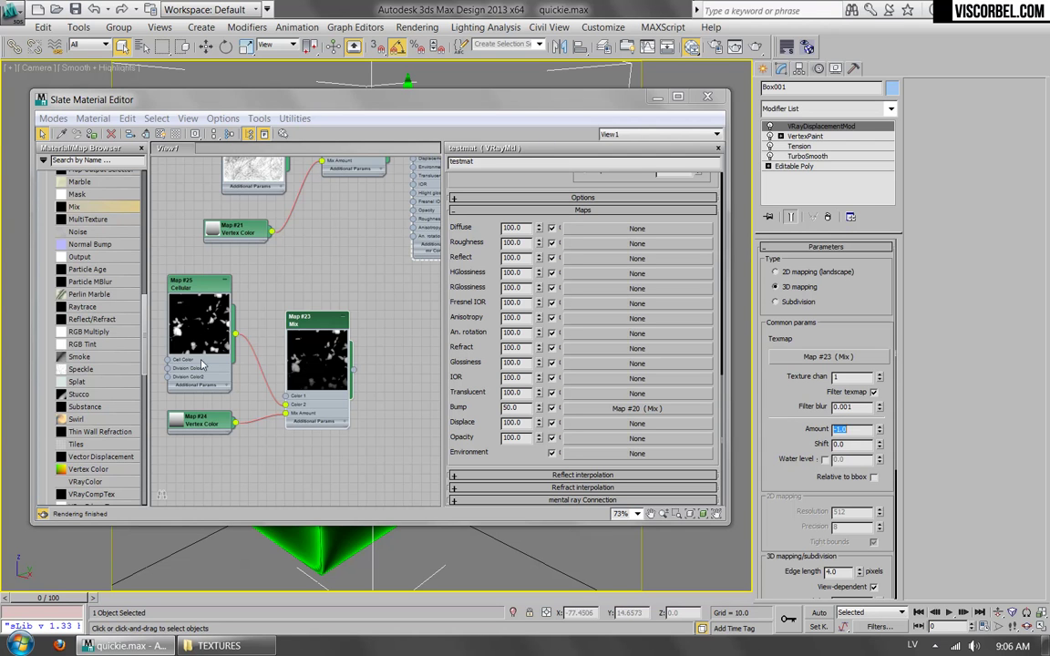
# - Move the material editor off the model and render the camera view to check the displaced chips
pyautogui.moveTo(547, 99); pyautogui.dragTo(581, 423)
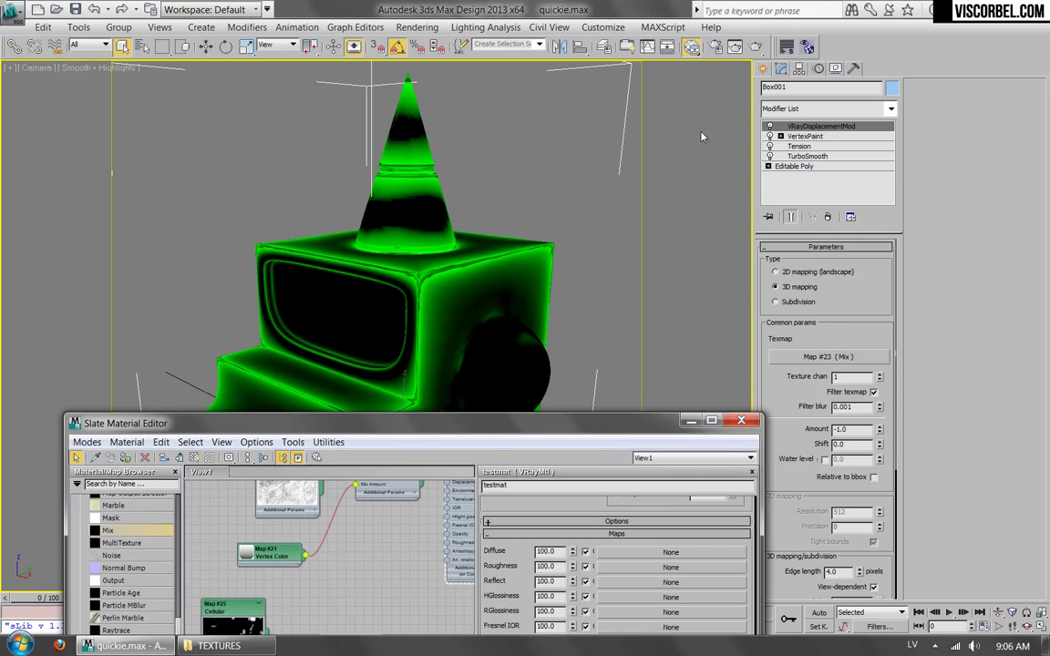
pyautogui.click(755, 47)
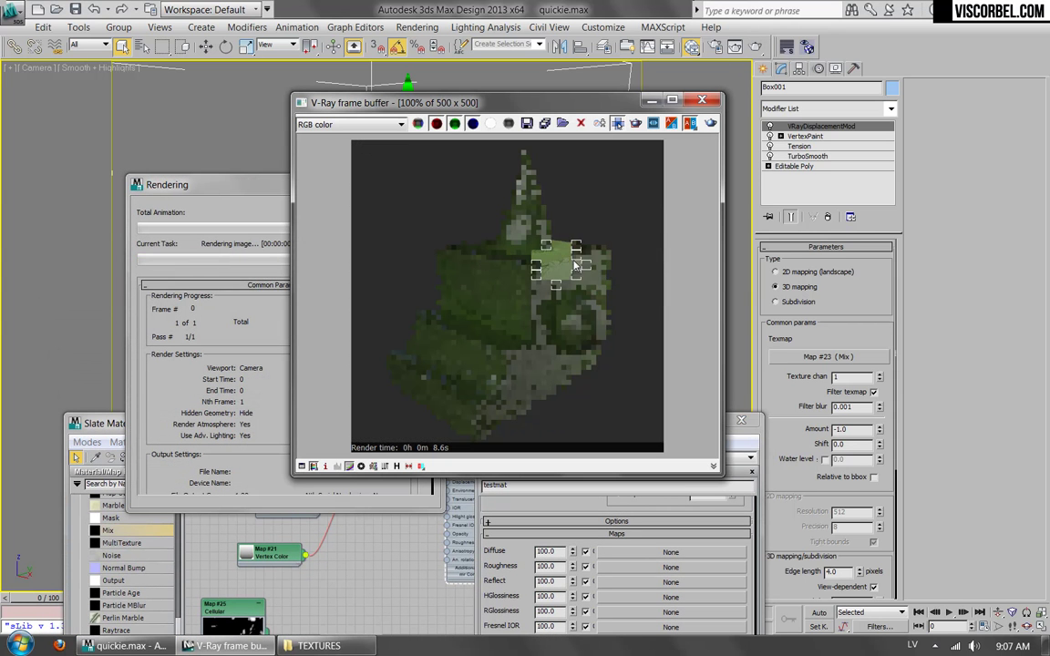
# - Examine the rendered chips close up along the box's edges and around the side bump in the frame buffer
pyautogui.scroll(1, 586, 258)
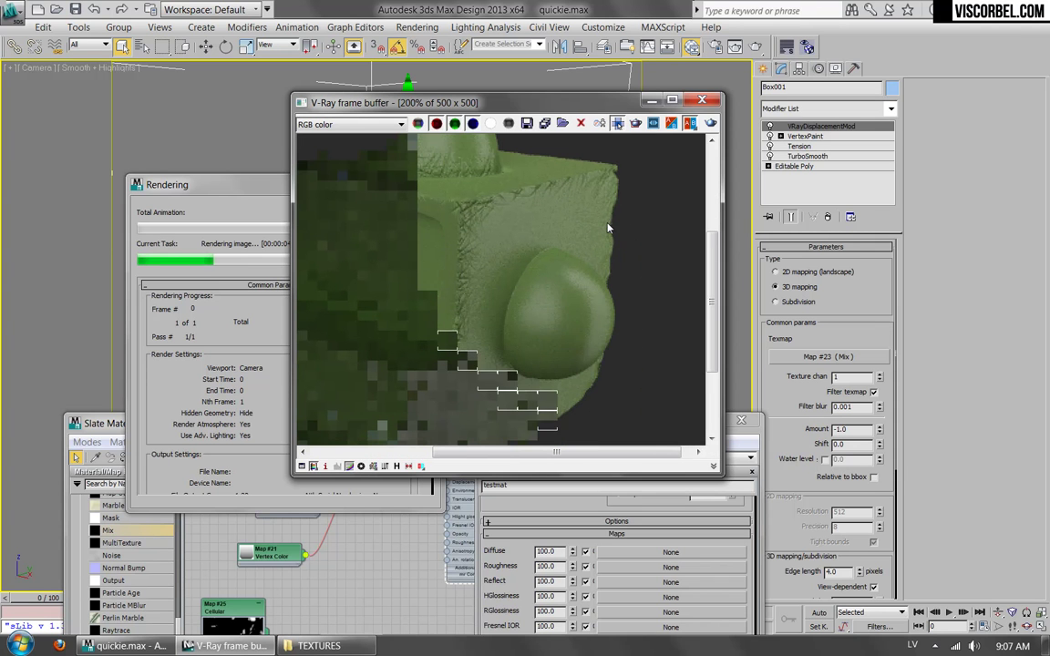
pyautogui.moveTo(542, 384); pyautogui.dragTo(659, 307, button='middle')
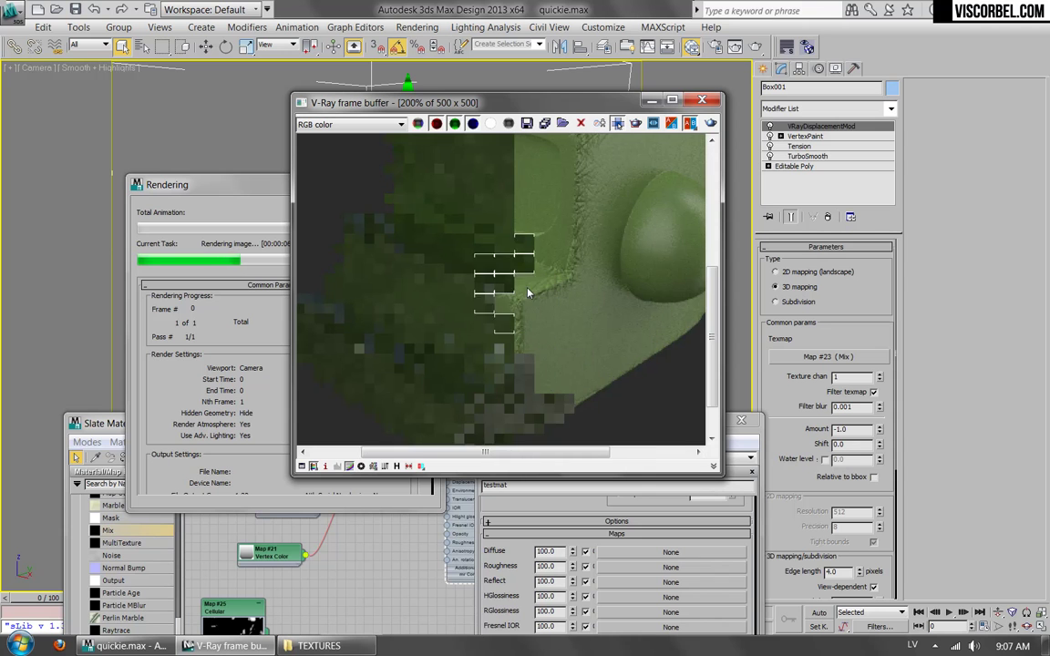
pyautogui.moveTo(524, 336); pyautogui.dragTo(525, 237, button='middle')
pyautogui.scroll(-1, 538, 236)
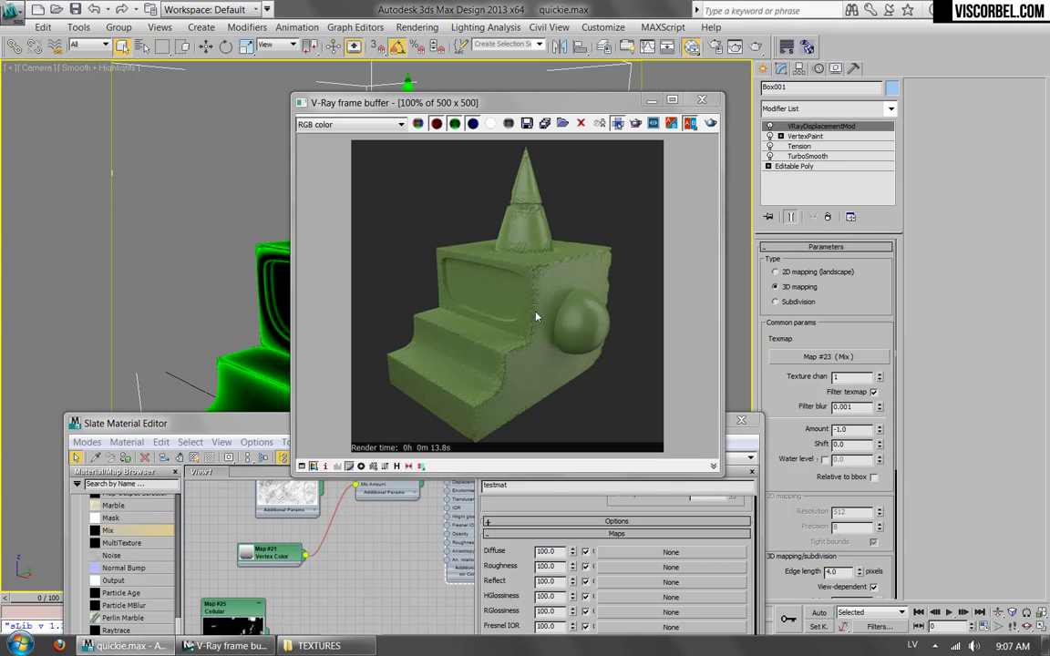
pyautogui.moveTo(272, 434); pyautogui.dragTo(256, 397)
pyautogui.click(606, 119)
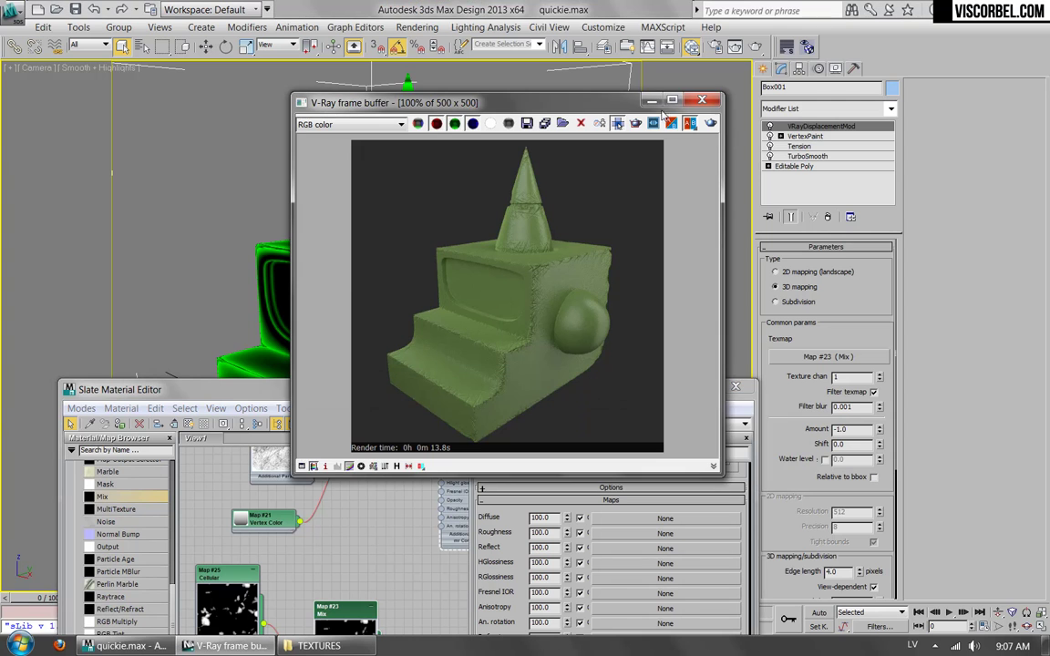
pyautogui.click(805, 136)
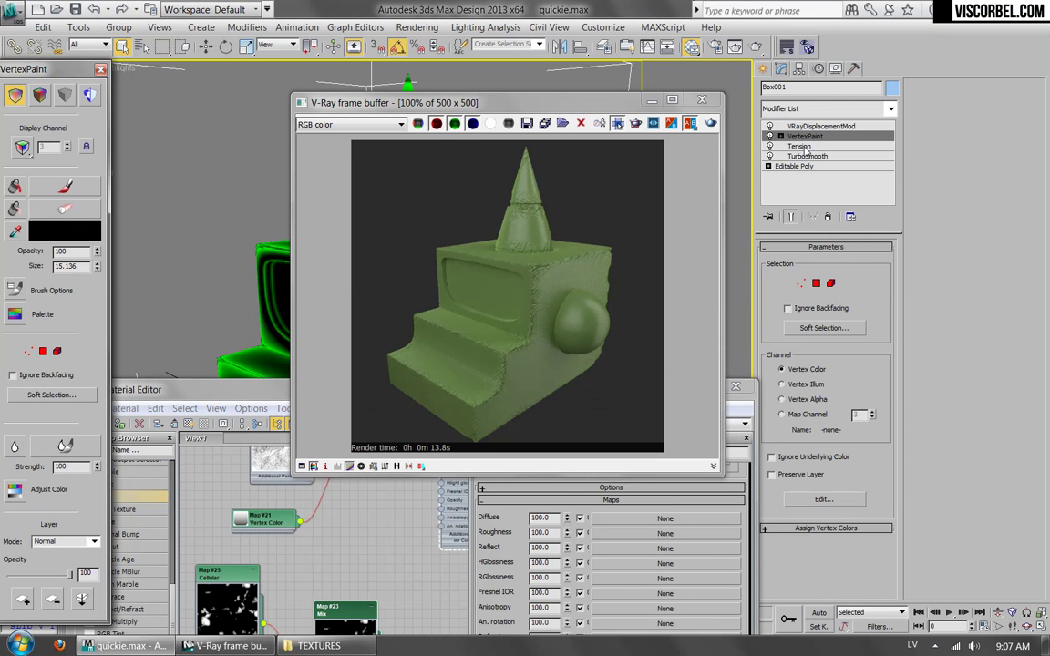
pyautogui.click(800, 146)
pyautogui.click(802, 136)
# - Add an Output map beside the Mix map fed by the Cellular chips, and connect that Mix to its Map input
pyautogui.moveTo(228, 392); pyautogui.dragTo(329, 86)
pyautogui.scroll(2, 375, 321)
pyautogui.moveTo(480, 273); pyautogui.dragTo(438, 300, button='middle')
pyautogui.moveTo(480, 186); pyautogui.dragTo(457, 345, button='middle')
pyautogui.moveTo(483, 291); pyautogui.dragTo(485, 229, button='middle')
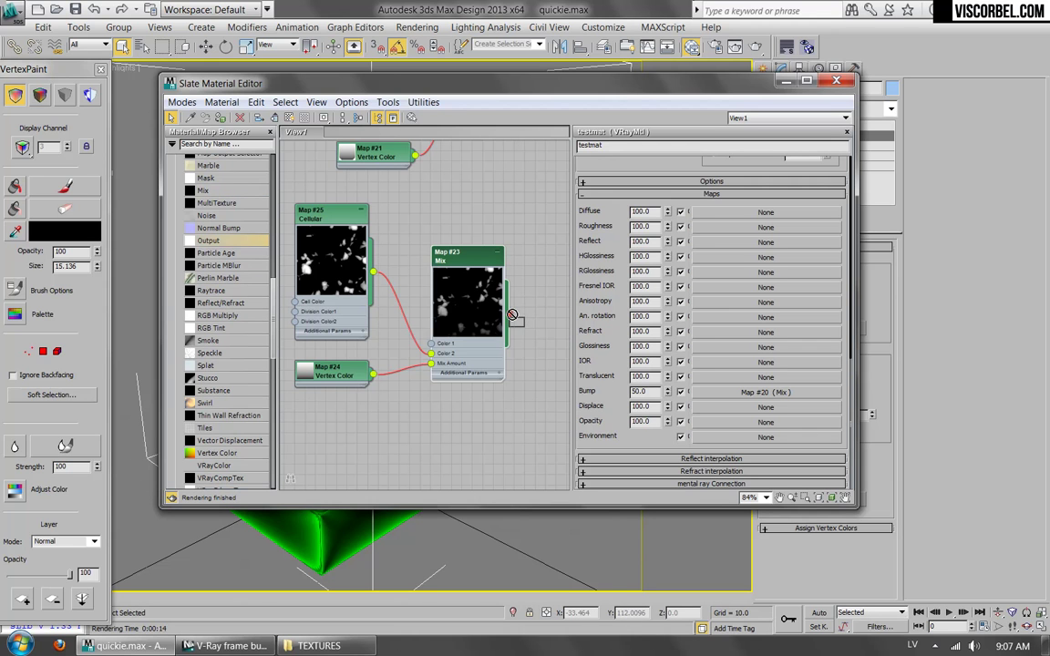
pyautogui.moveTo(458, 261); pyautogui.dragTo(427, 229)
pyautogui.moveTo(210, 243); pyautogui.dragTo(520, 271)
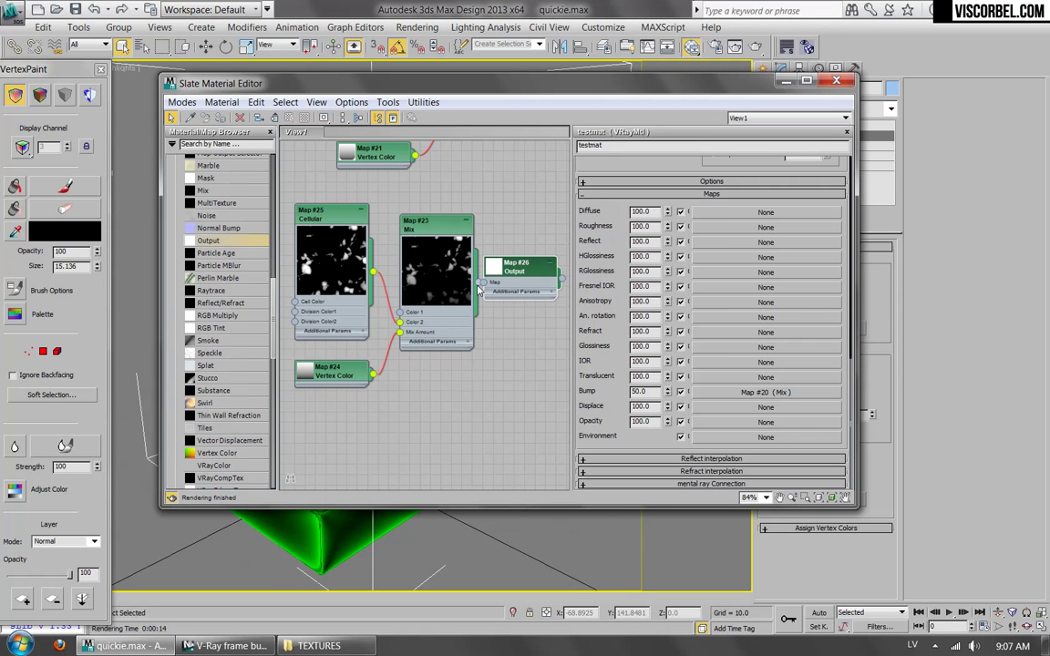
pyautogui.moveTo(516, 266); pyautogui.dragTo(536, 267)
# - Enable the Output map's color map and steepen its curve with added points at about 0.245, 0 and 0.36, 1.009
pyautogui.doubleClick(536, 267)
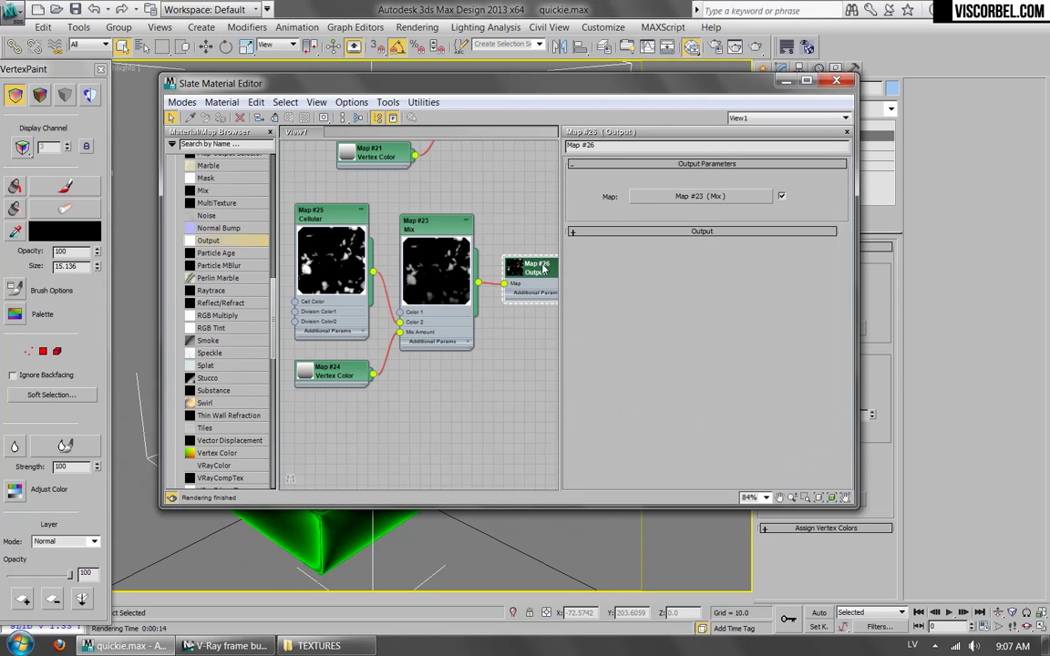
pyautogui.click(640, 231)
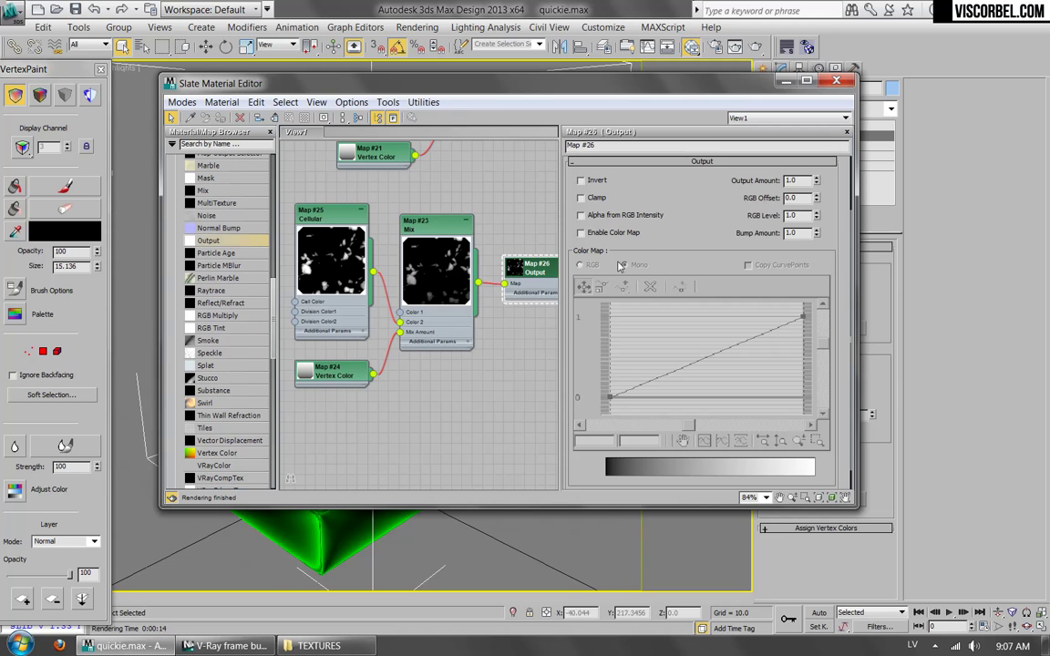
pyautogui.click(584, 234)
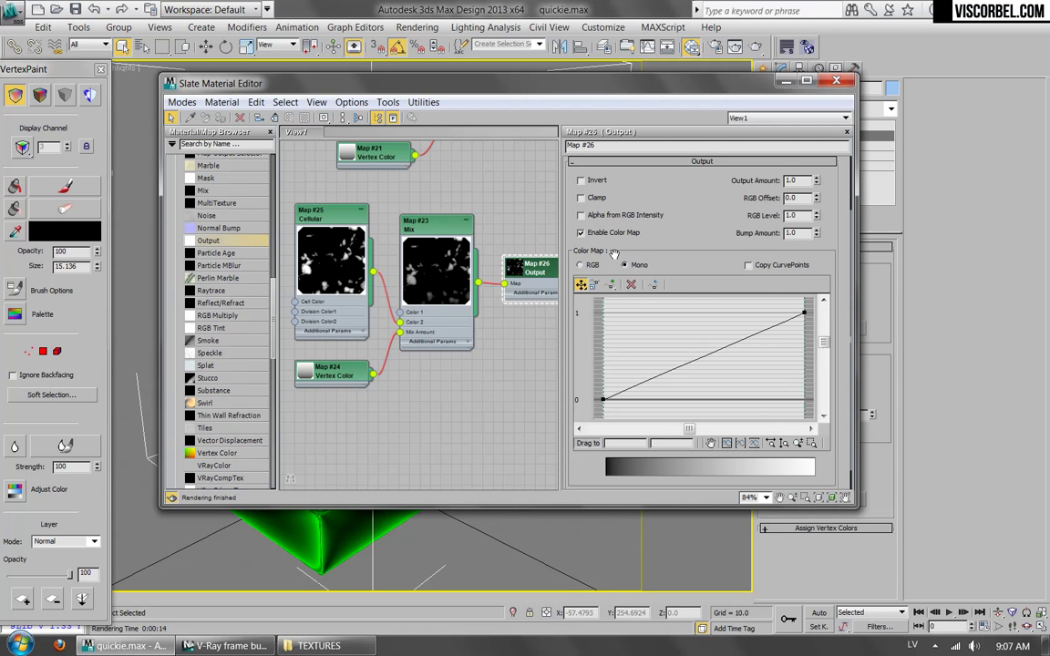
pyautogui.click(582, 286)
pyautogui.moveTo(645, 382); pyautogui.dragTo(652, 409)
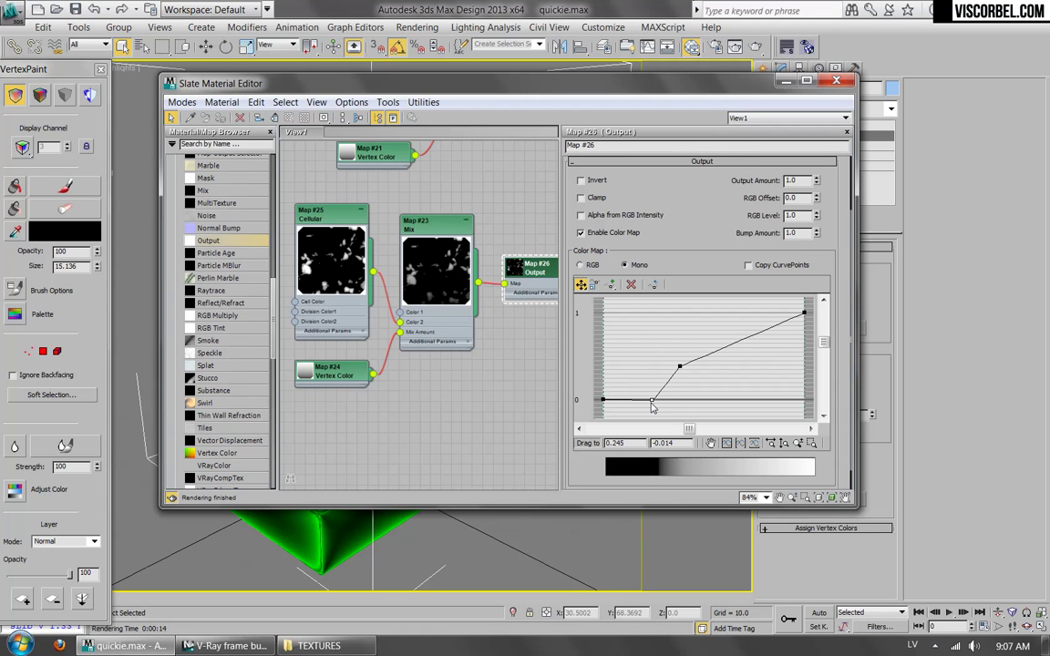
pyautogui.moveTo(682, 365); pyautogui.dragTo(677, 304)
pyautogui.scroll(-3, 678, 305)
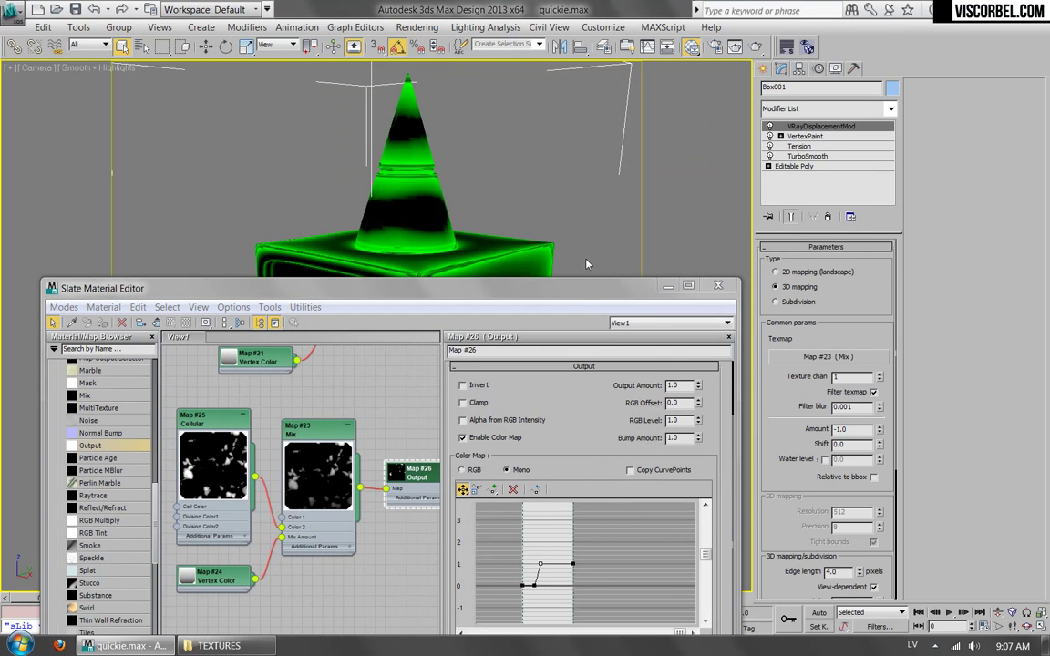
# - Assign the Output map as an instance to the VRayDisplacementMod modifier's Texmap
pyautogui.moveTo(527, 288); pyautogui.dragTo(530, 163)
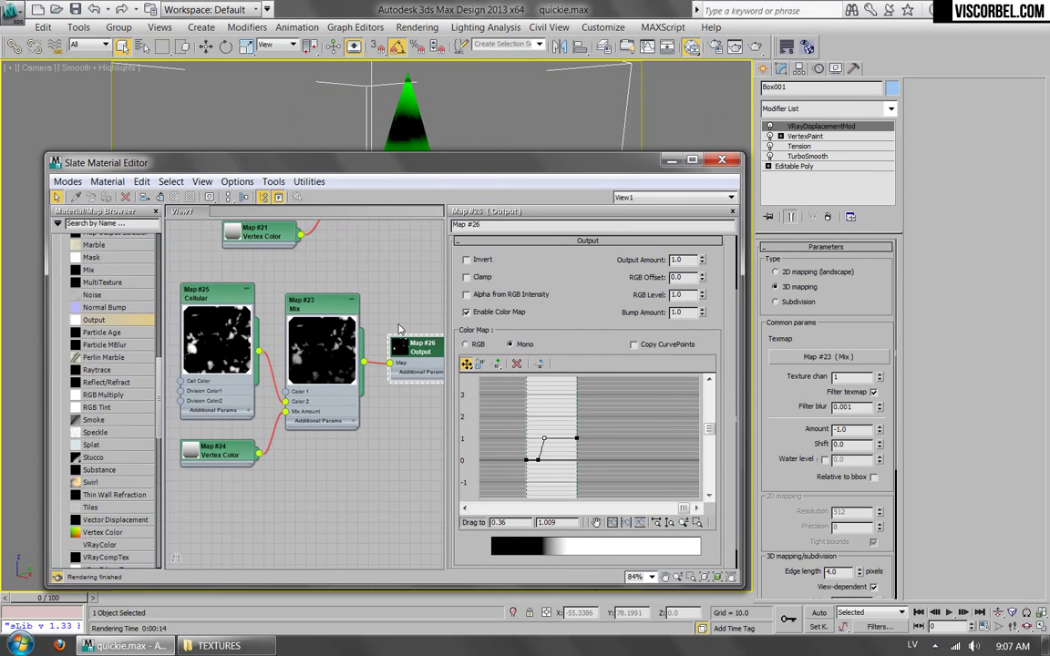
pyautogui.moveTo(414, 358); pyautogui.dragTo(382, 371, button='middle')
pyautogui.moveTo(385, 375); pyautogui.dragTo(799, 363)
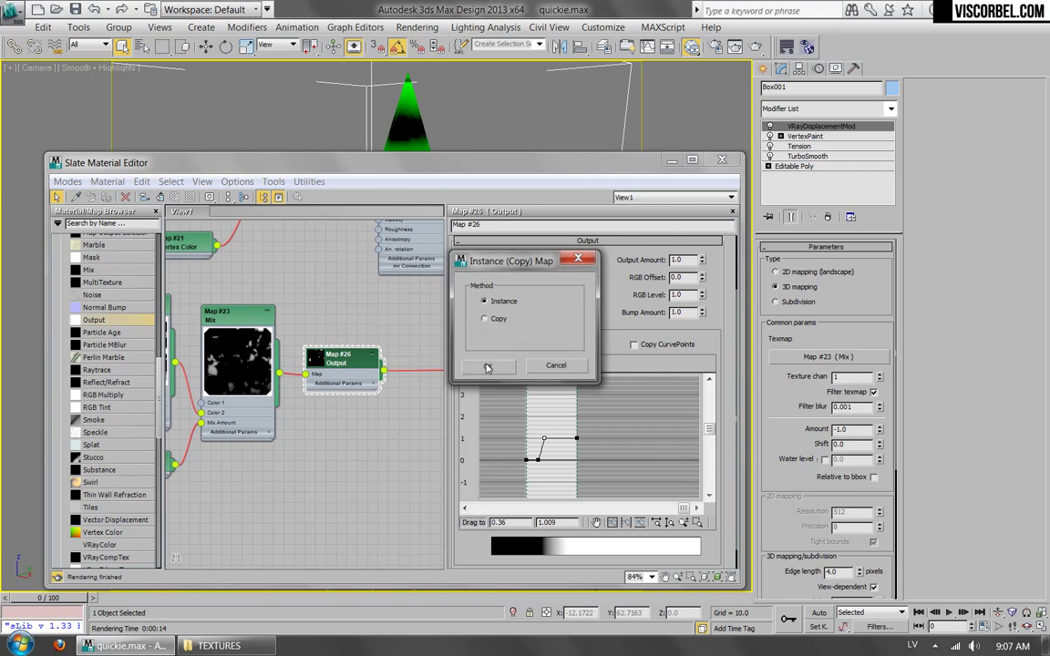
pyautogui.click(493, 368)
# - Render the camera view to check the chips displaced through the Output map
pyautogui.click(692, 46)
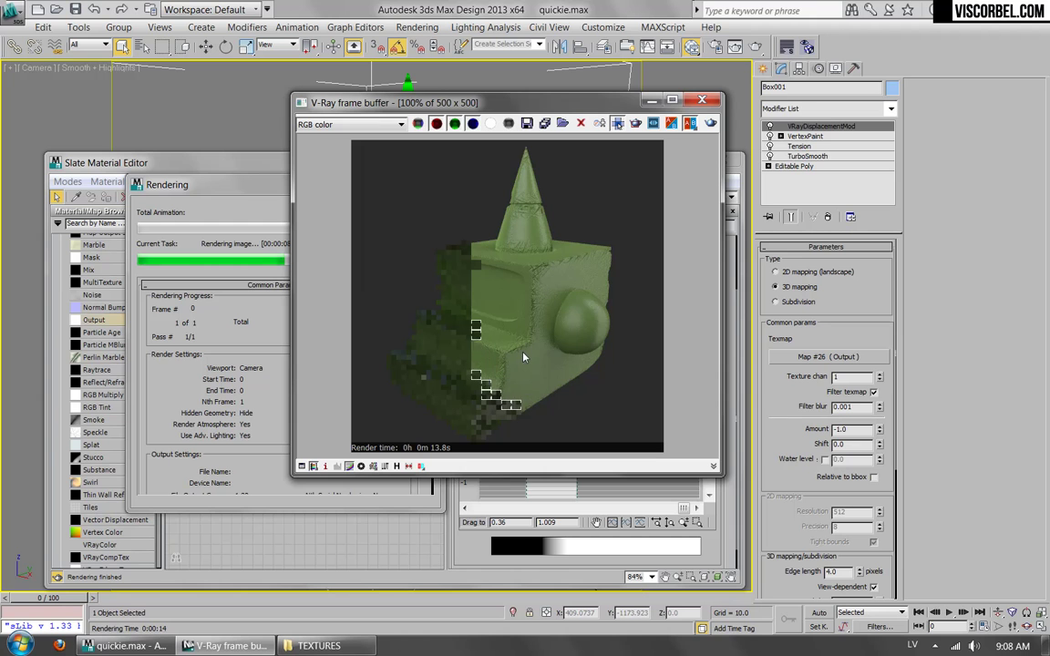
pyautogui.click(246, 375)
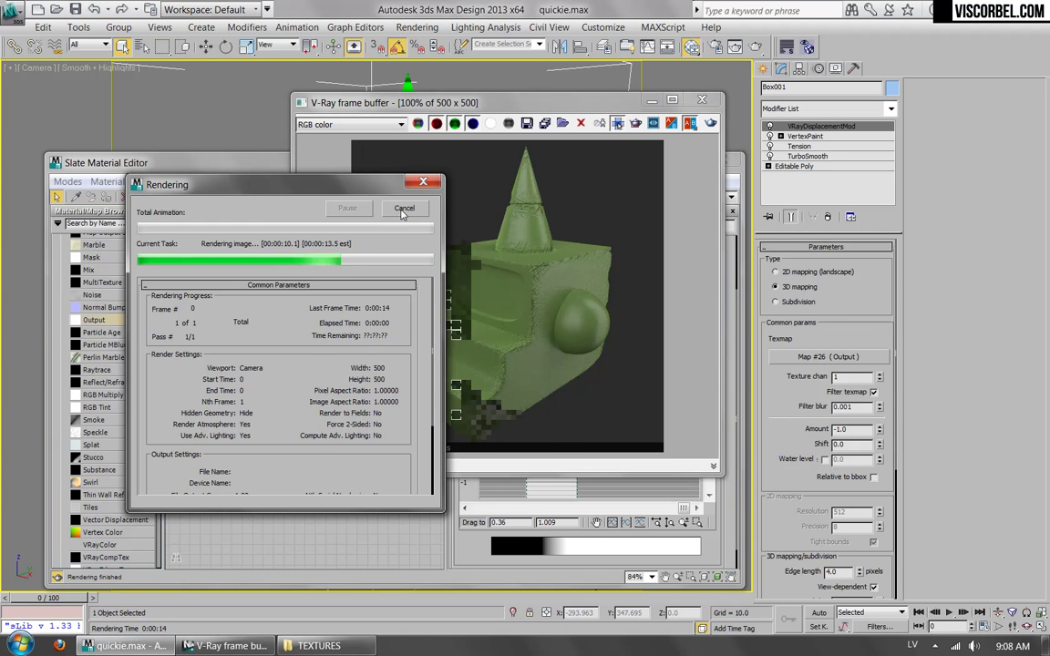